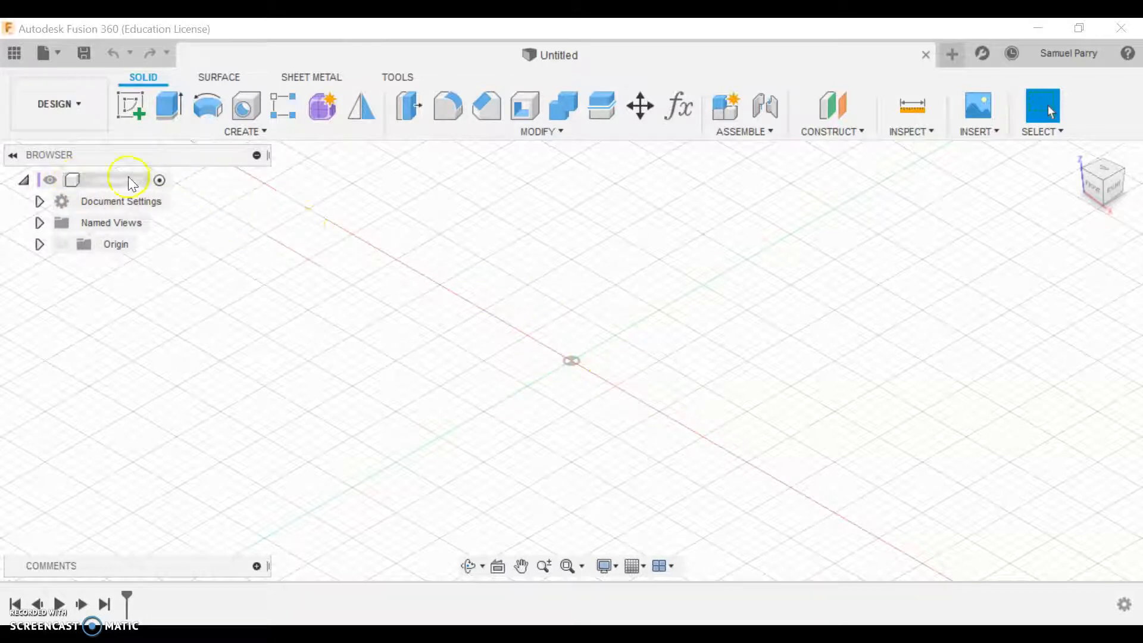
- Create five new empty components under the top-level assembly of the untitled design
right_click(126, 178)
left_click(164, 190)
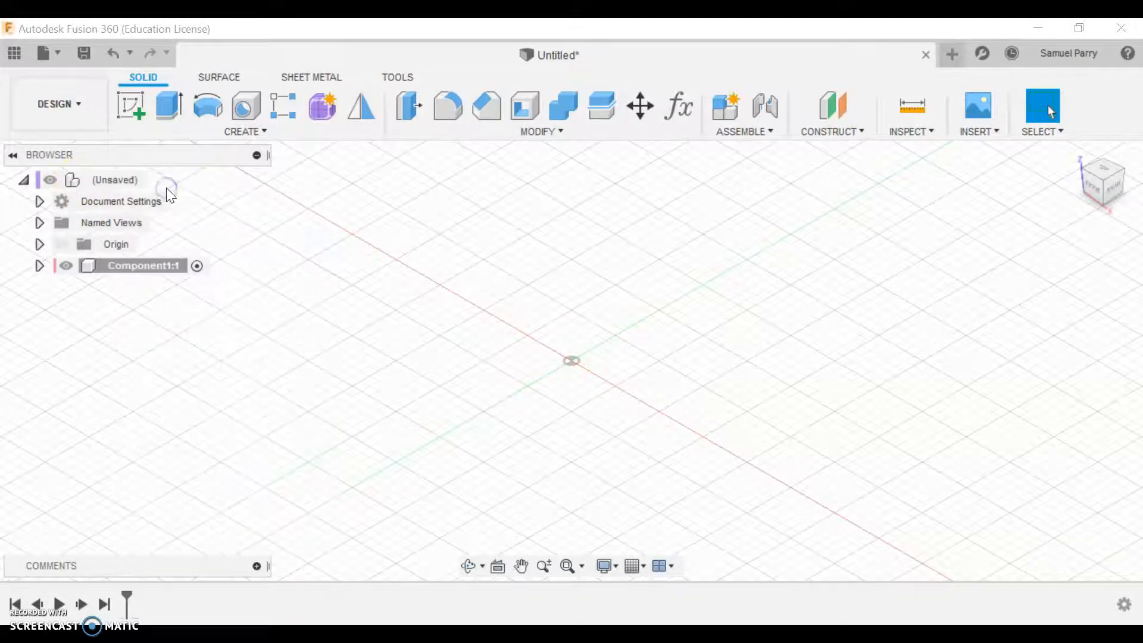
right_click(125, 180)
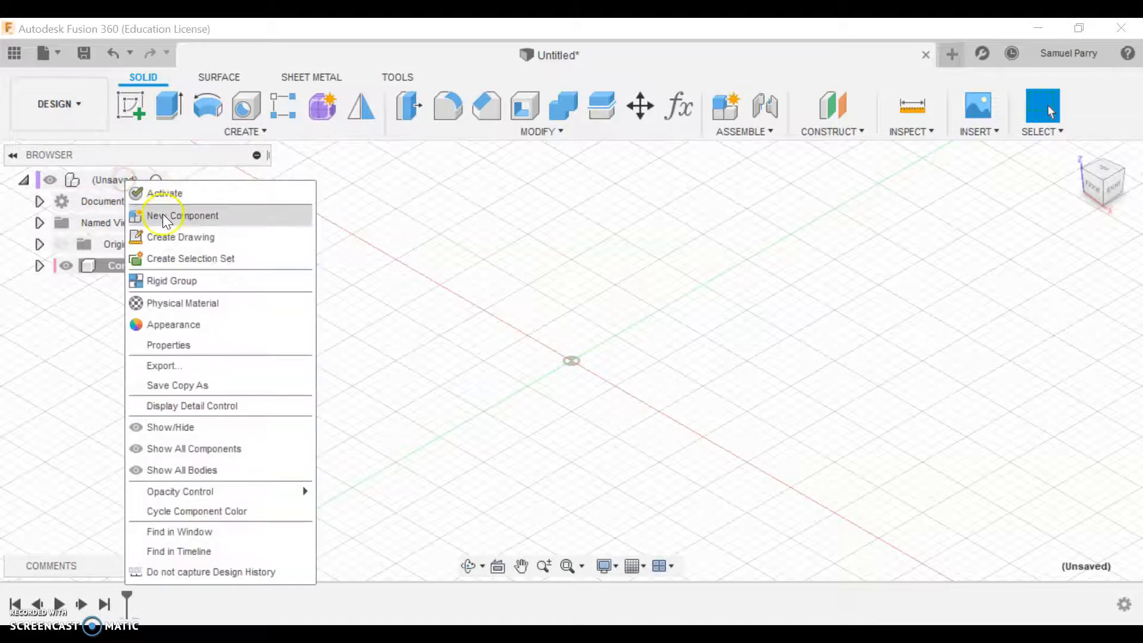
left_click(178, 215)
right_click(127, 179)
left_click(166, 215)
right_click(126, 182)
left_click(159, 217)
right_click(127, 178)
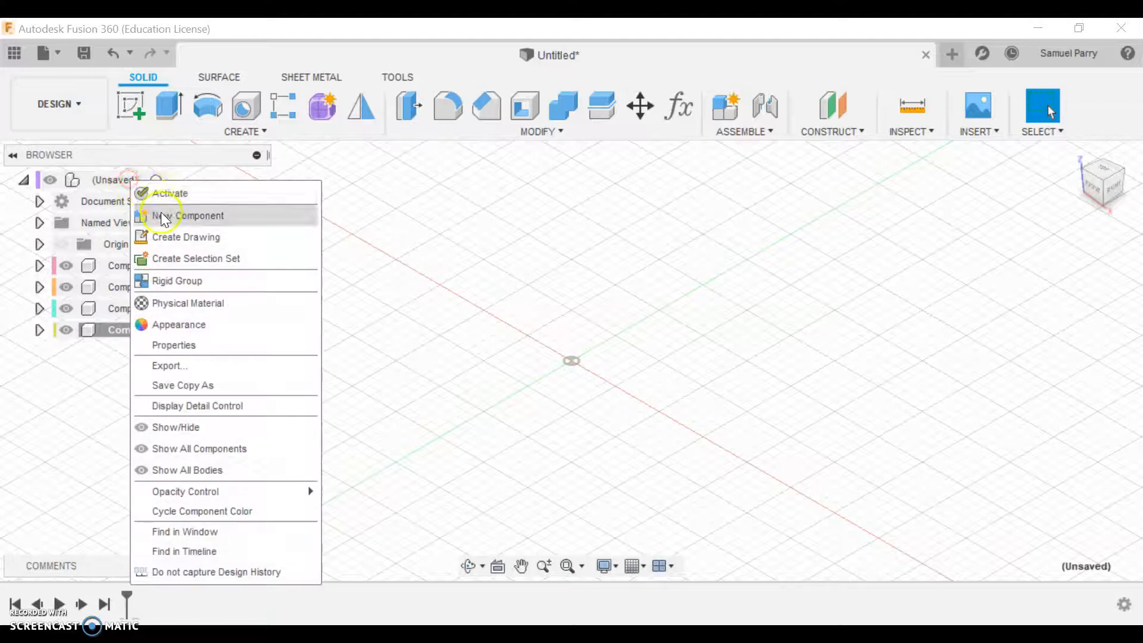
left_click(159, 214)
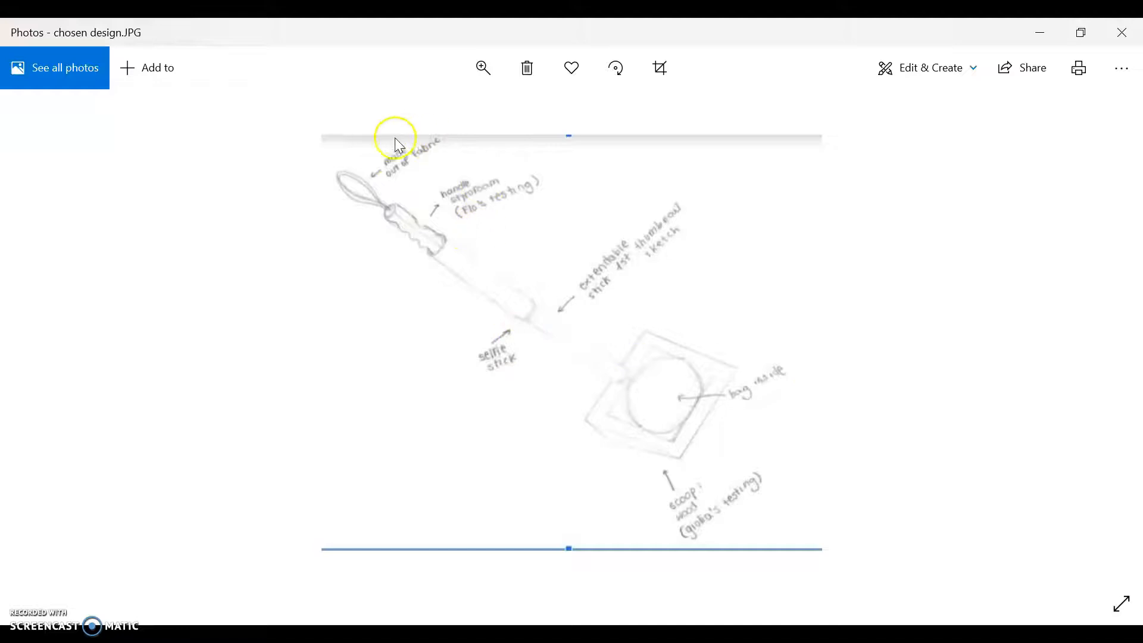
- Put the chosen design photo beside the model window and rename the first component "Part A"
double_click(833, 43)
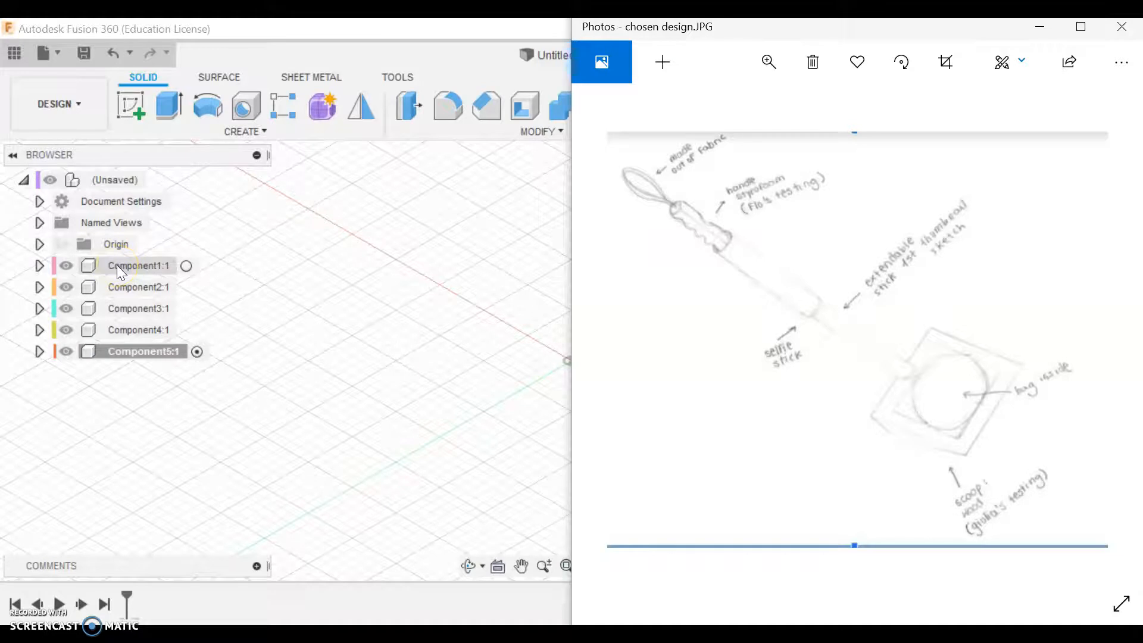
left_click(132, 266)
left_click(132, 266)
type("Part A")
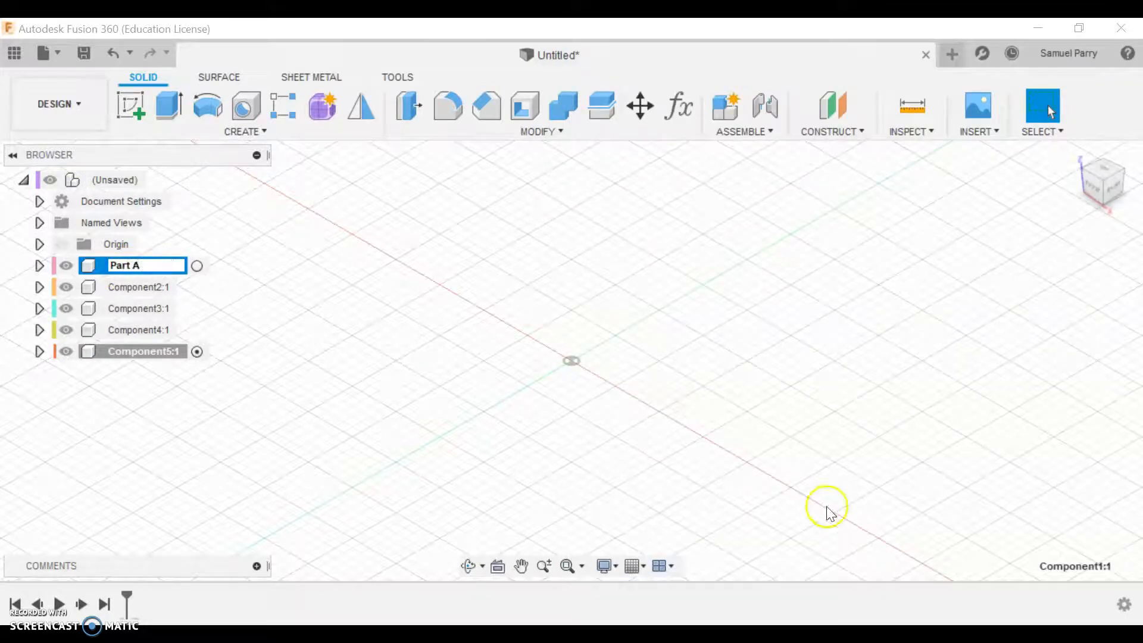
- Check the design photo and extend the Part A component's name to "Part A - selfie stick1"
left_click(781, 634)
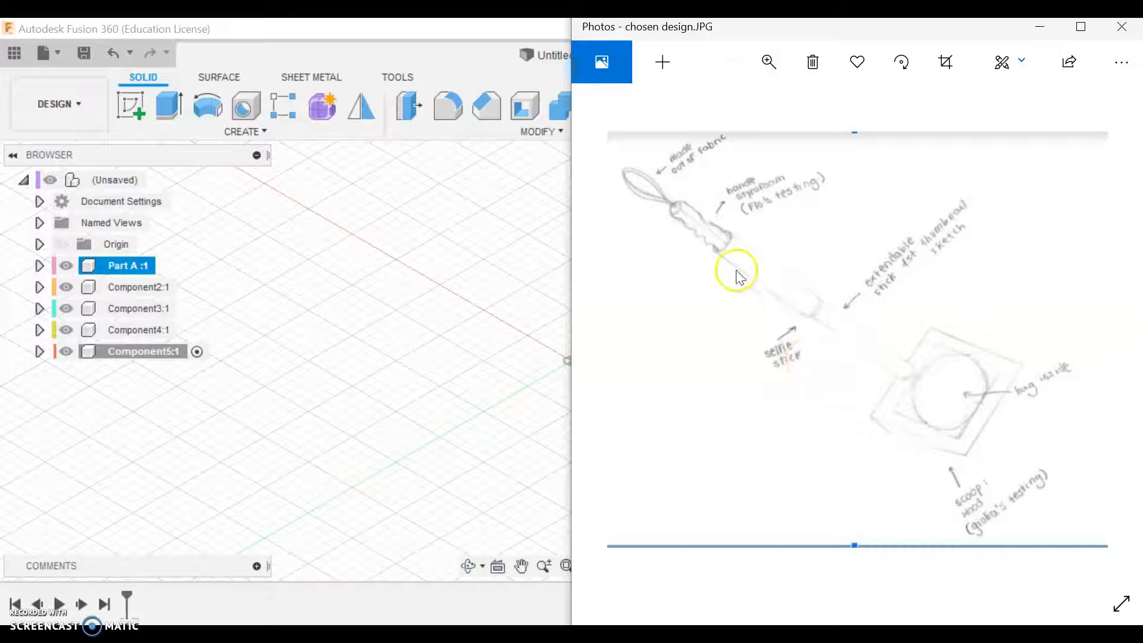
left_click(134, 273)
double_click(149, 264)
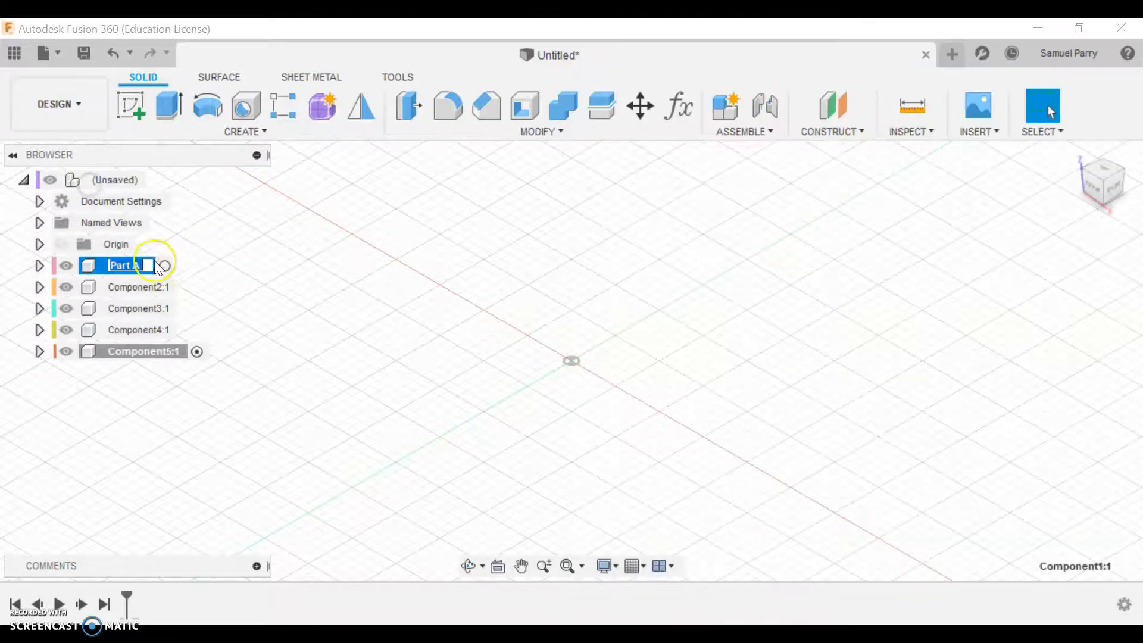
type("- selfi")
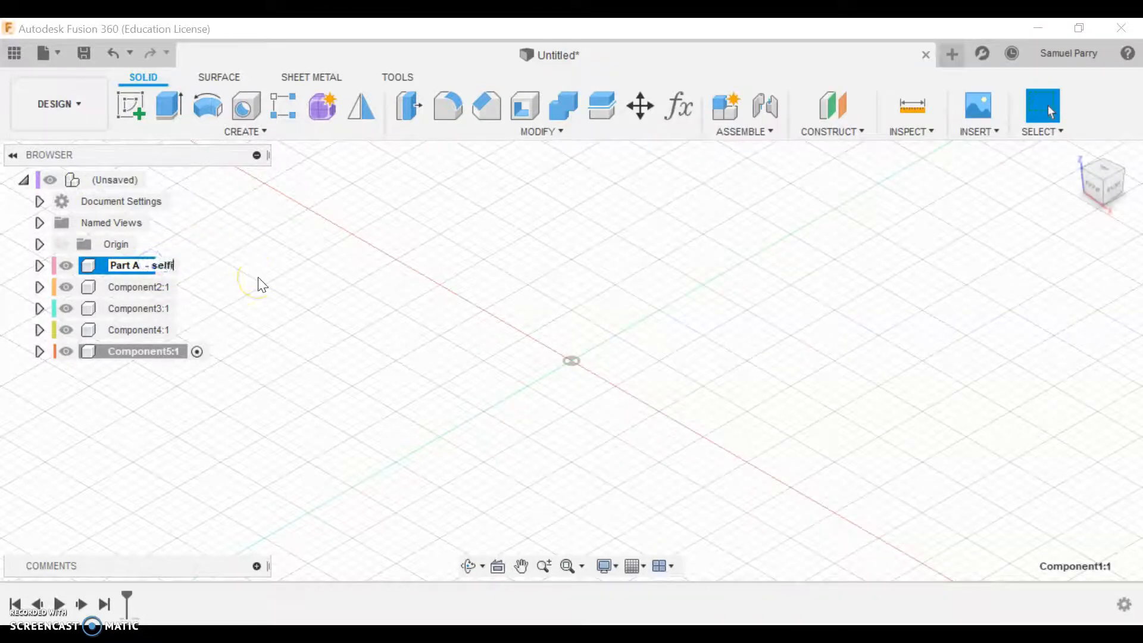
type("e stick")
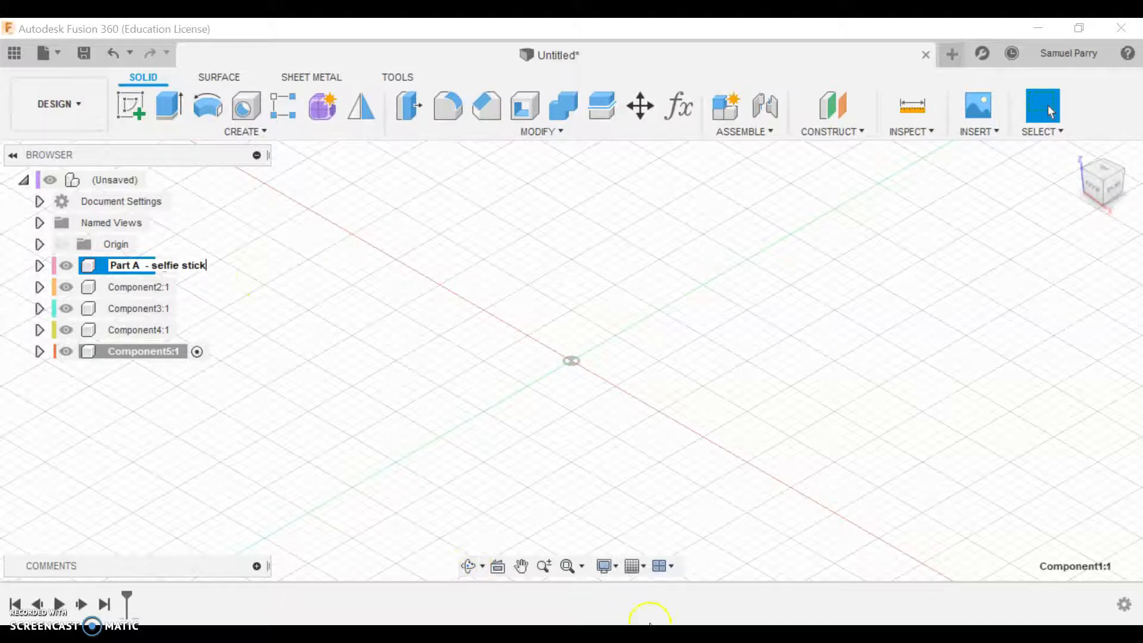
key("Return")
key("alt+Tab")
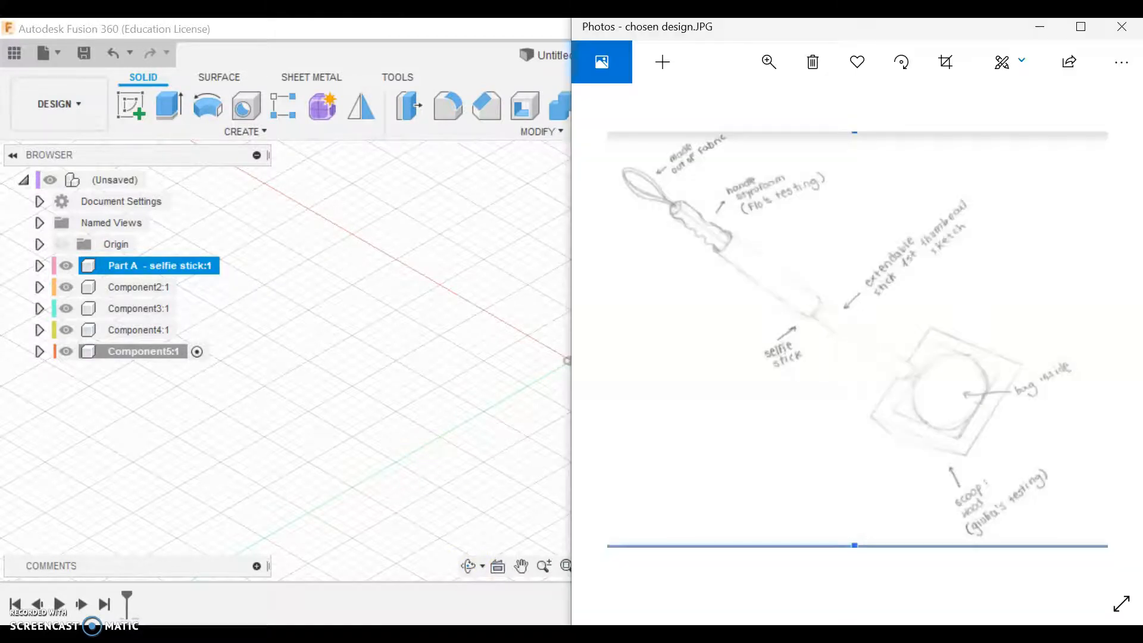
double_click(189, 264)
left_click(211, 268)
type("1")
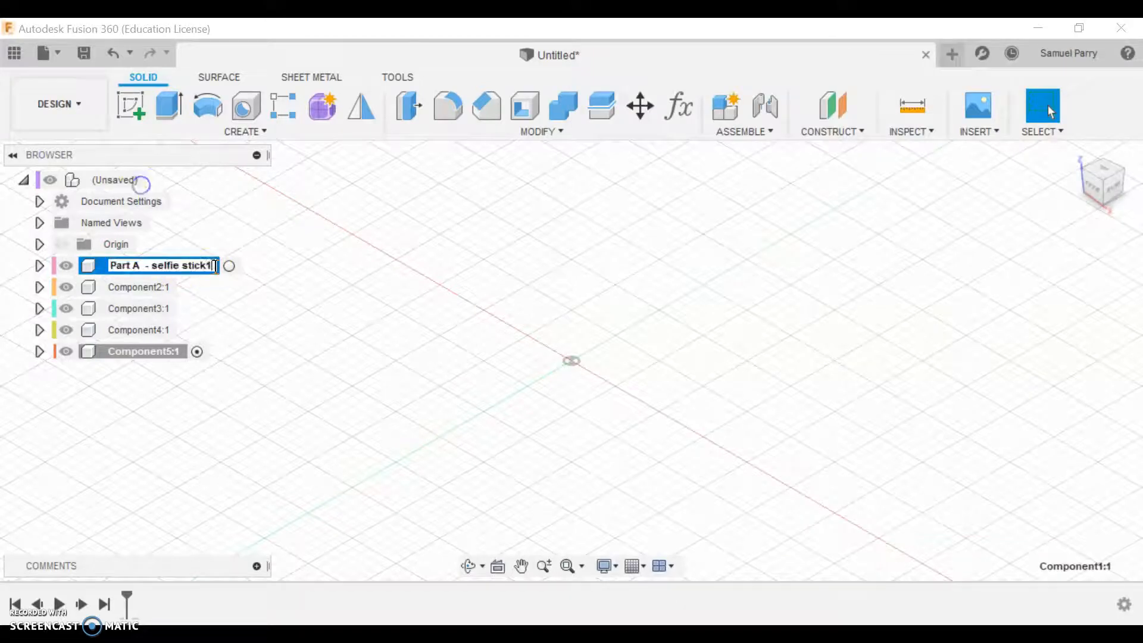
left_click(226, 296)
- Rename the second component "Part B - Selfie stick 2"
double_click(186, 288)
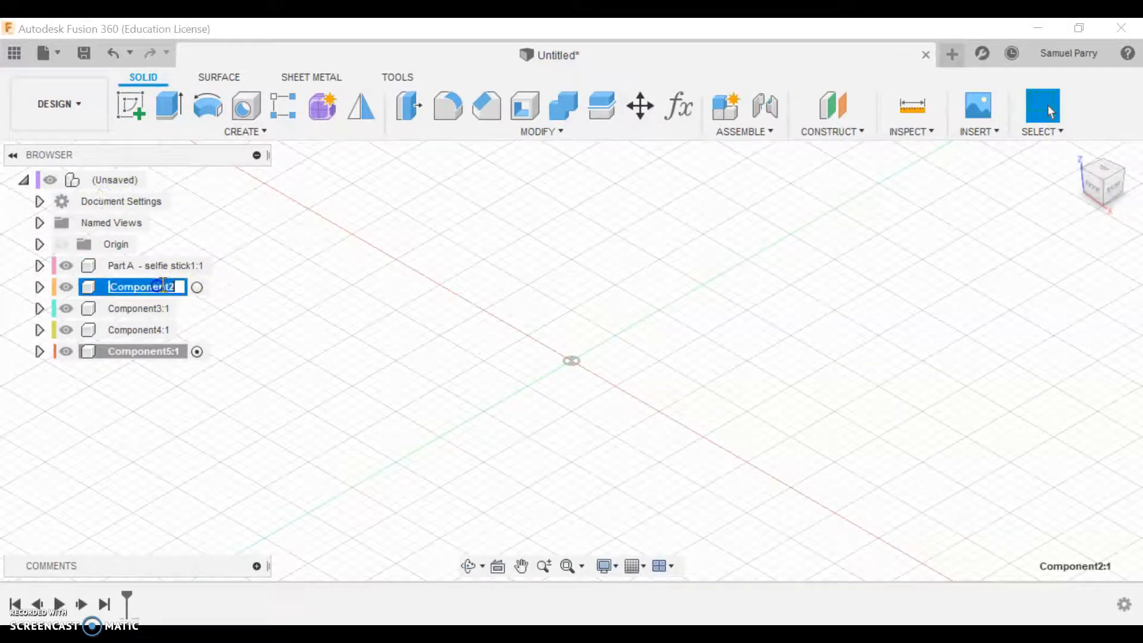
type("Part B - Selfie stick 2")
left_click(255, 291)
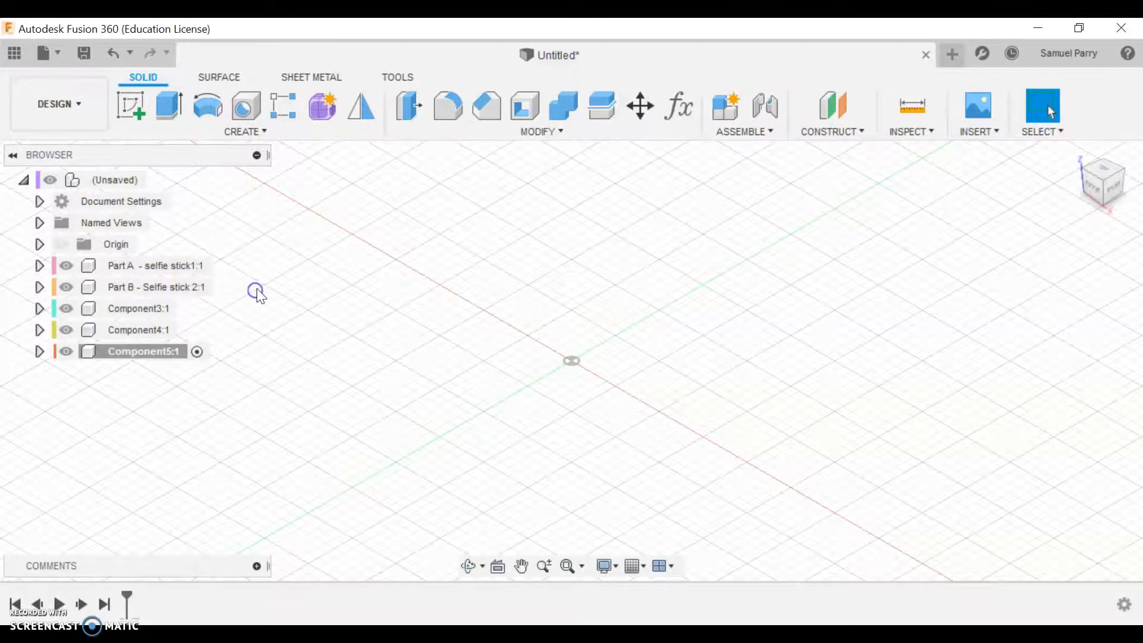
- Check the design photo and rename the third component "Part C - Handle"
left_click(708, 633)
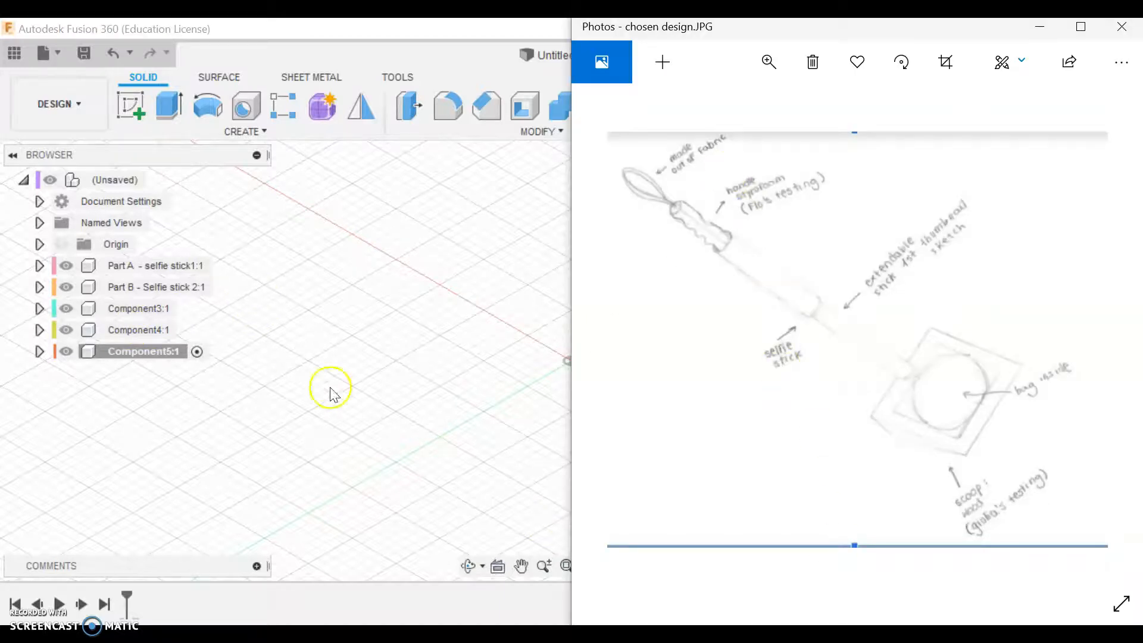
left_click(153, 309)
right_click(152, 308)
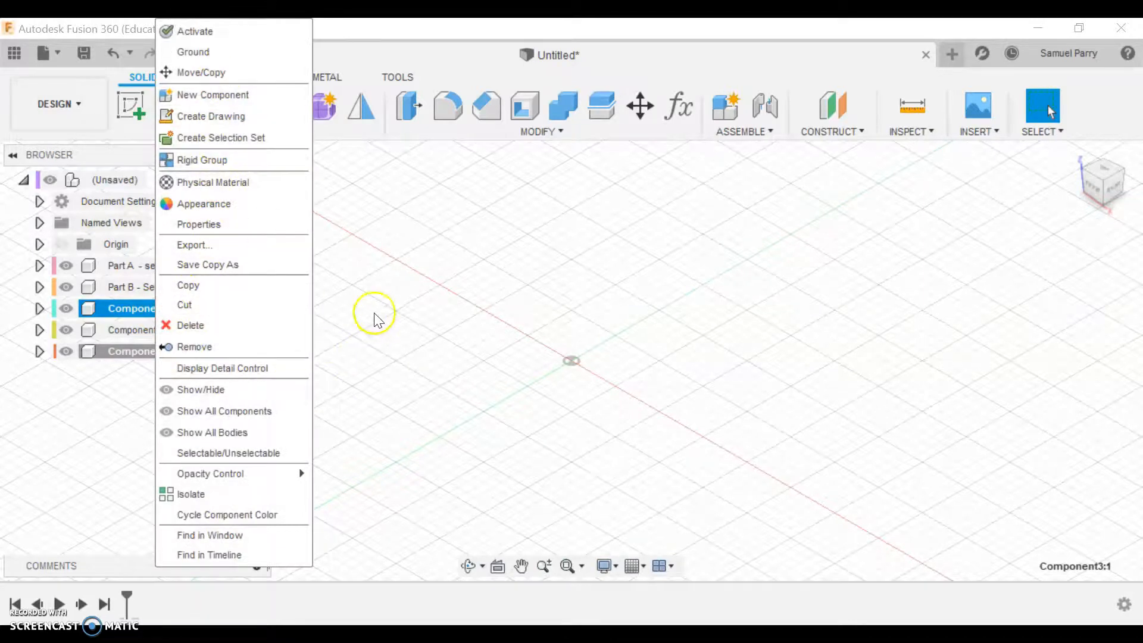
left_click(142, 308)
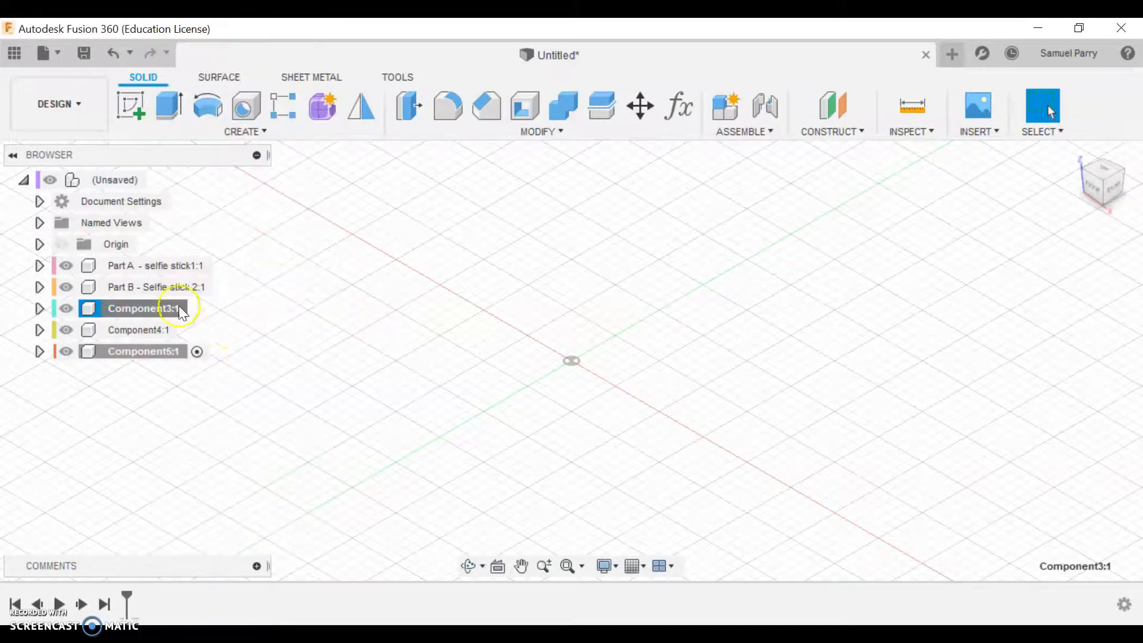
double_click(142, 308)
type("Part C - Handl")
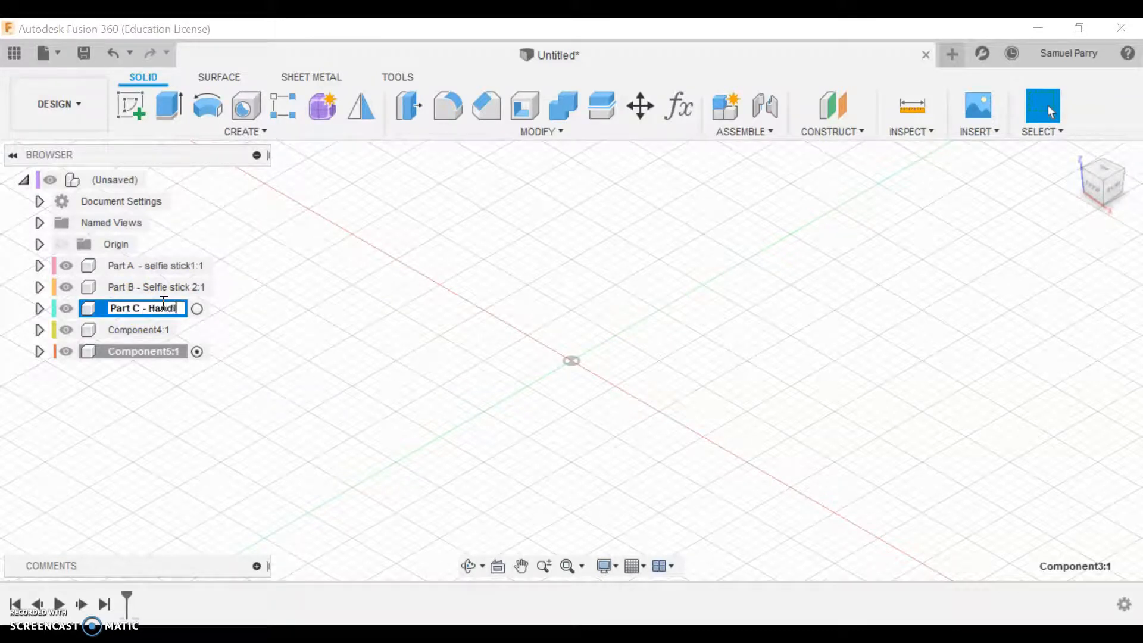
type("e")
left_click(248, 337)
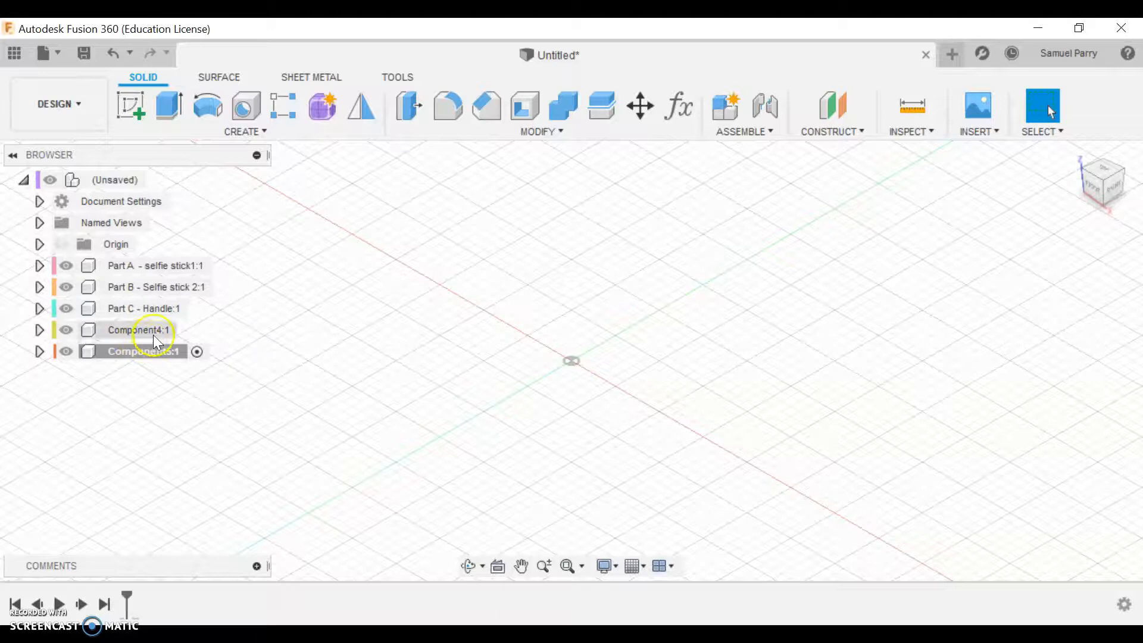
- Rename the fourth component "Part D -", leaving out a description
right_click(144, 329)
left_click(359, 297)
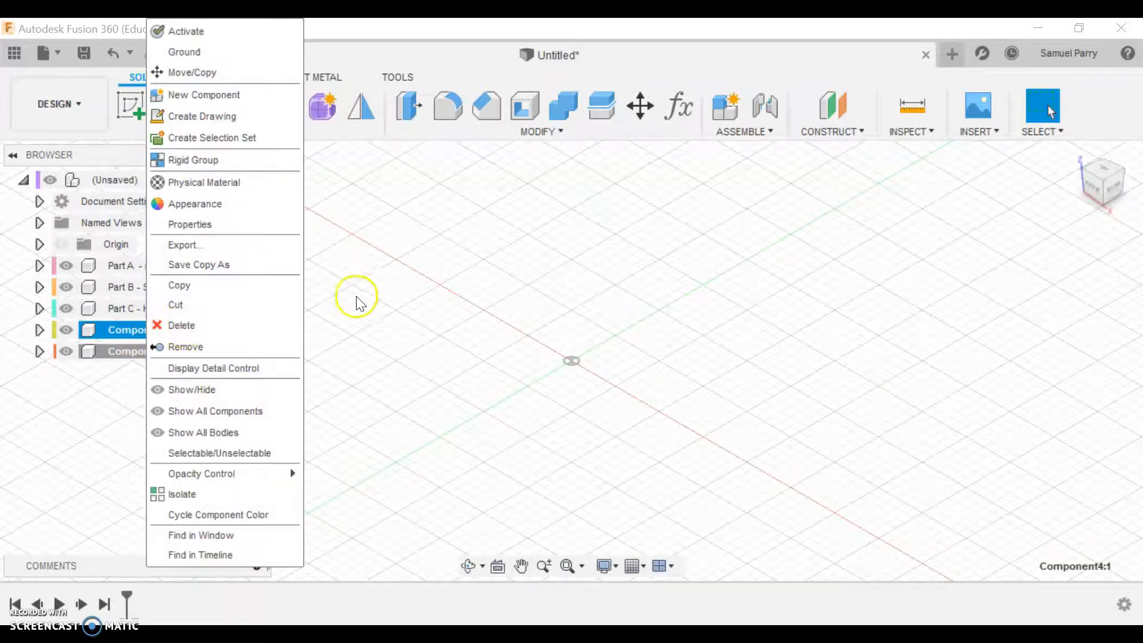
double_click(158, 331)
type("Part D")
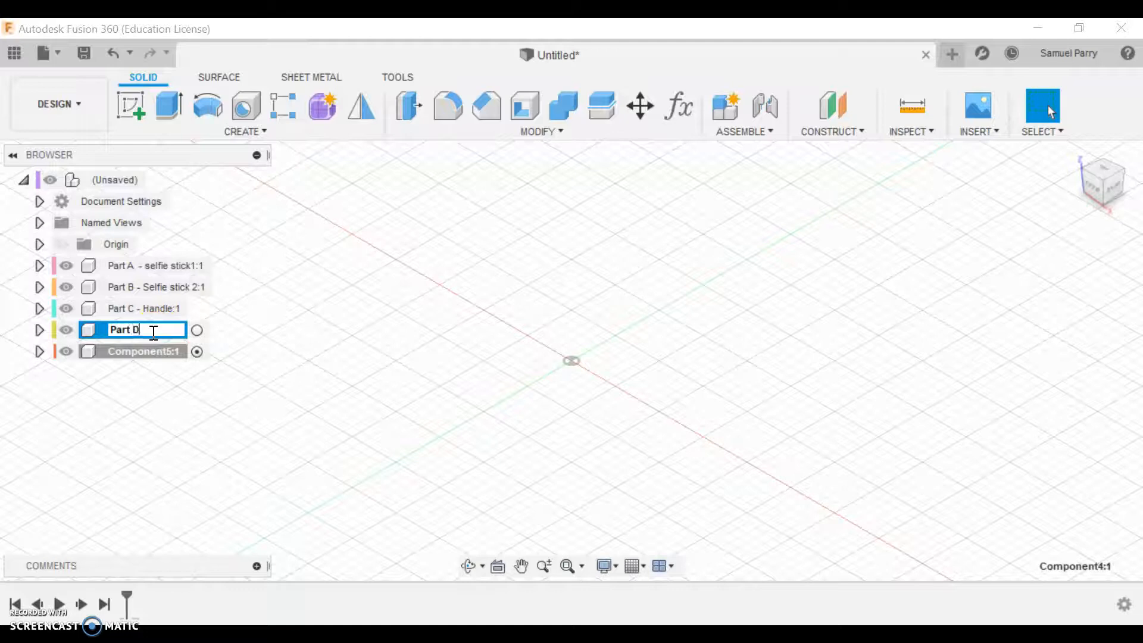
type(" -")
left_click(296, 347)
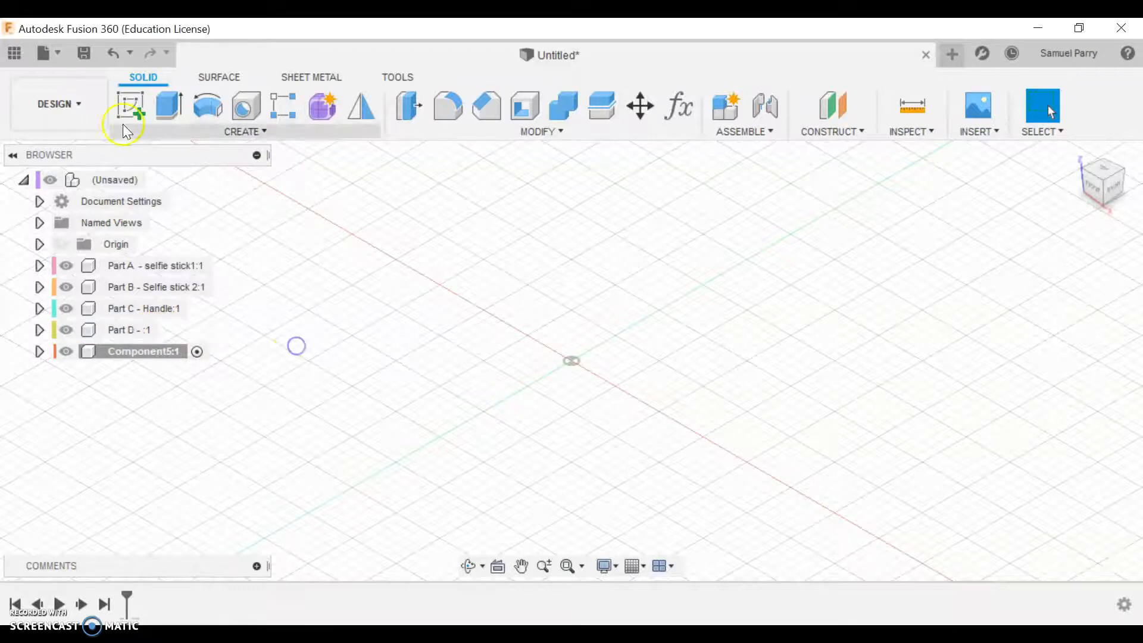
- Rename the fifth component "Part E -", leaving out a description
right_click(175, 352)
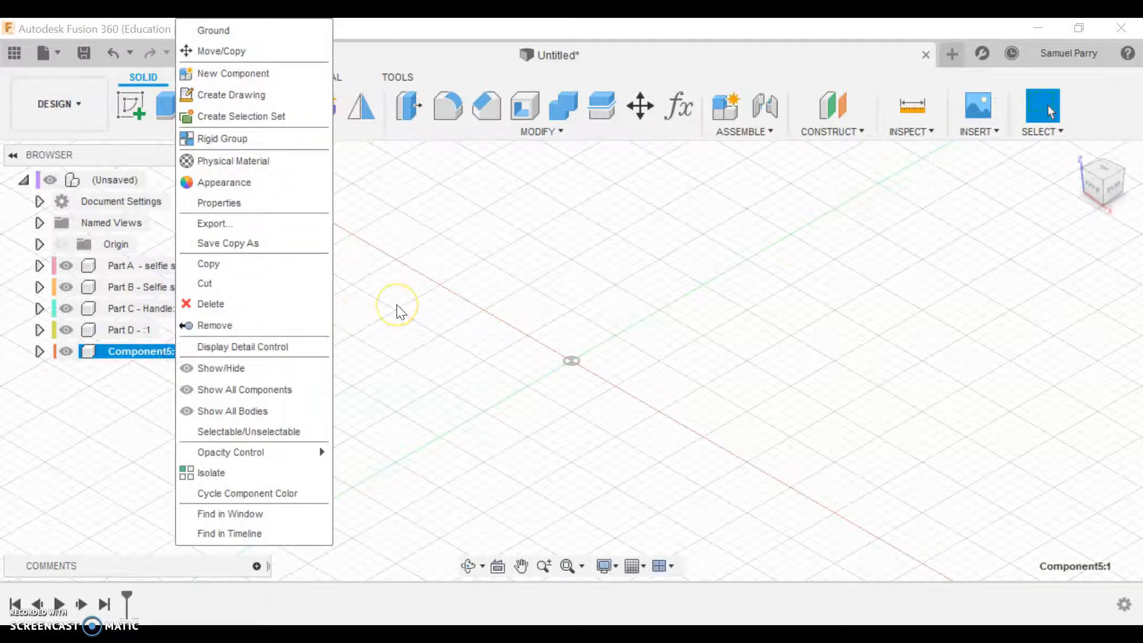
left_click(397, 305)
left_click(145, 351)
type("Part E -")
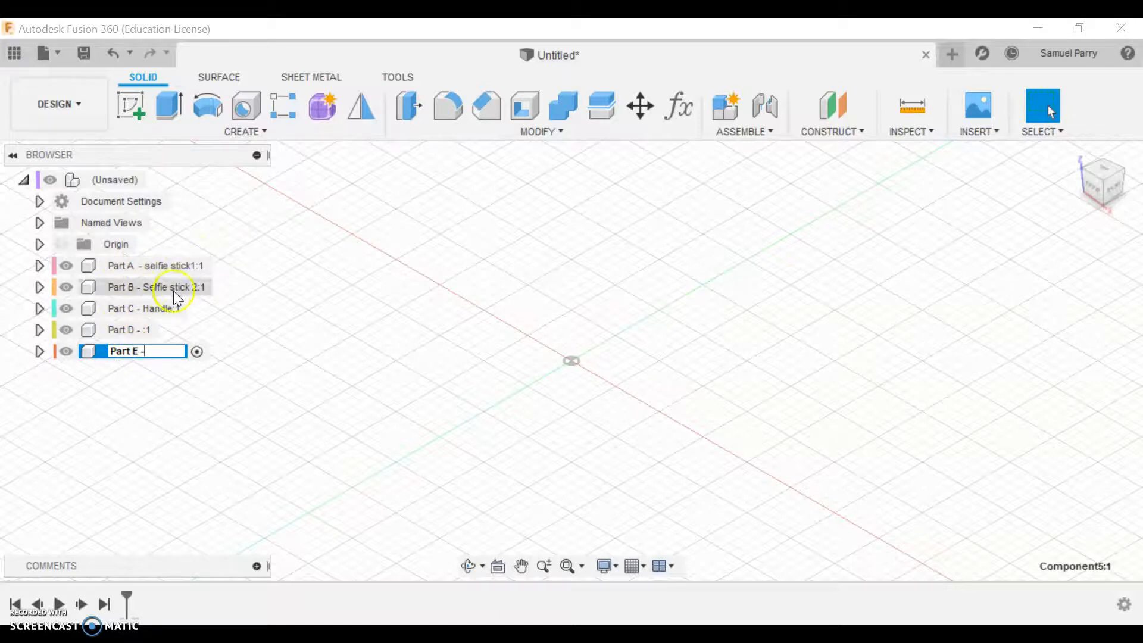
left_click(217, 238)
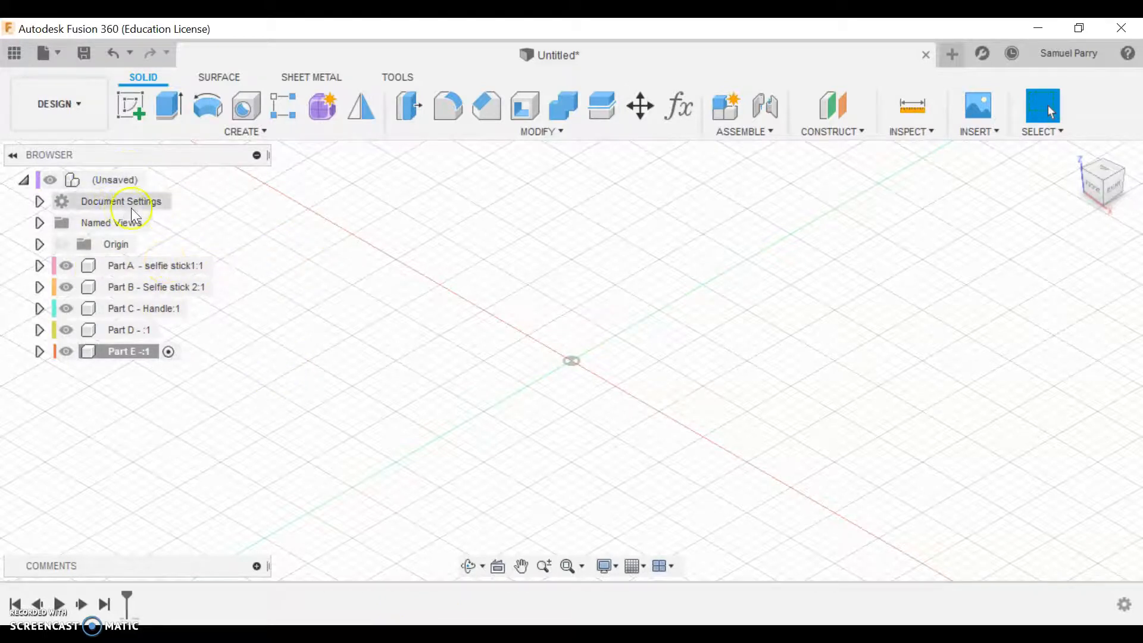
- Activate the Part A selfie stick component and switch the activation to the Part B component
left_click(220, 266)
left_click(222, 267)
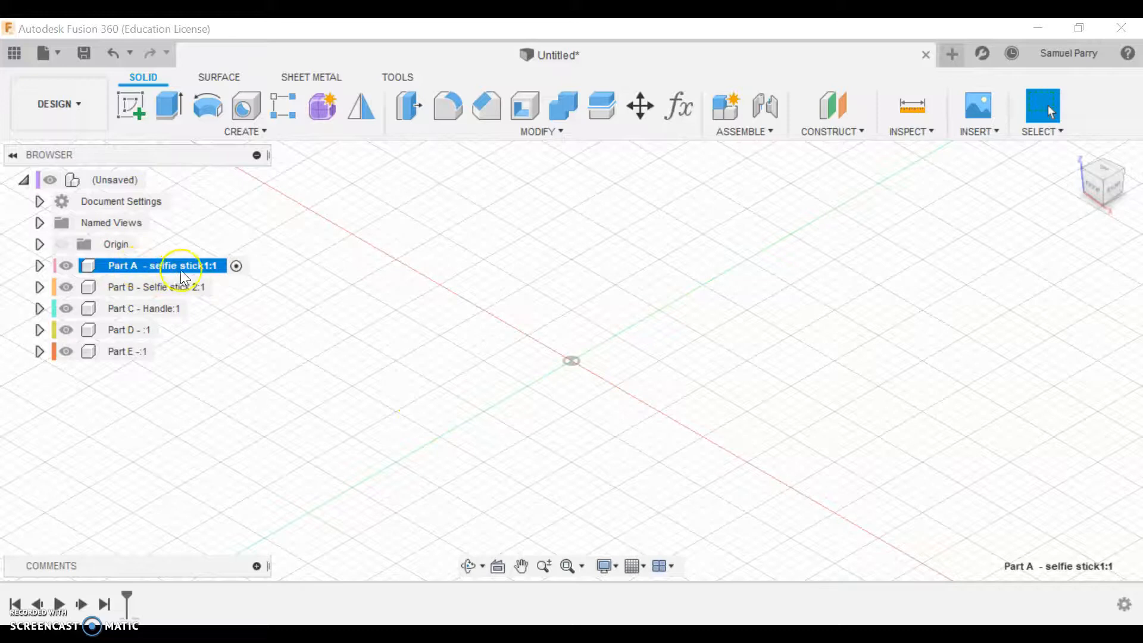
left_click(192, 285)
left_click(232, 287)
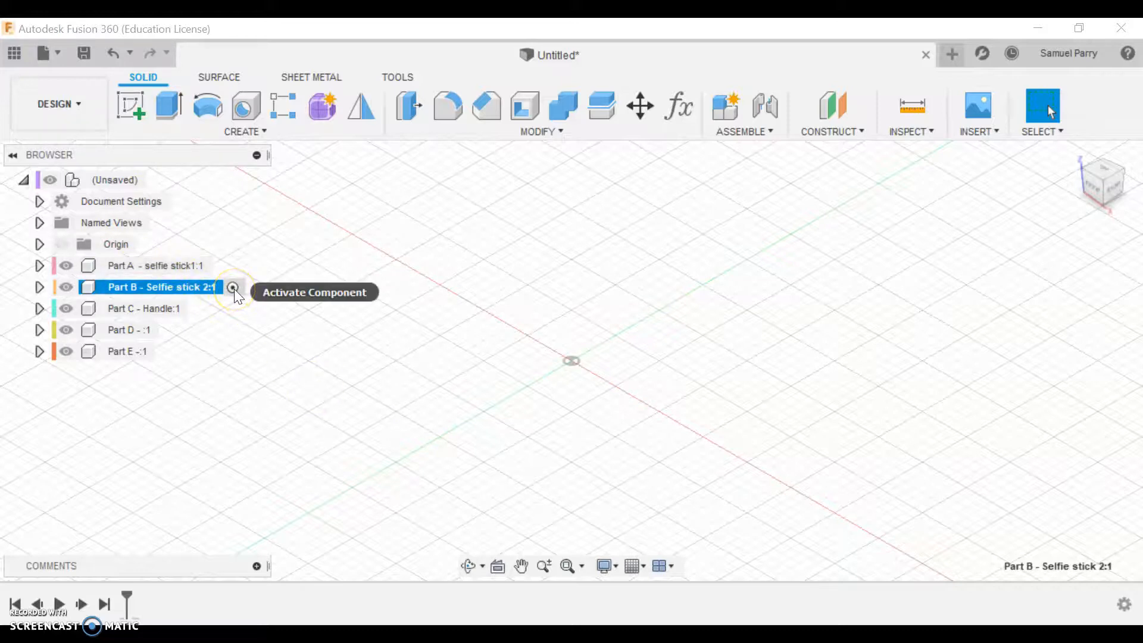
left_click(68, 265, "ctrl")
left_click(69, 285)
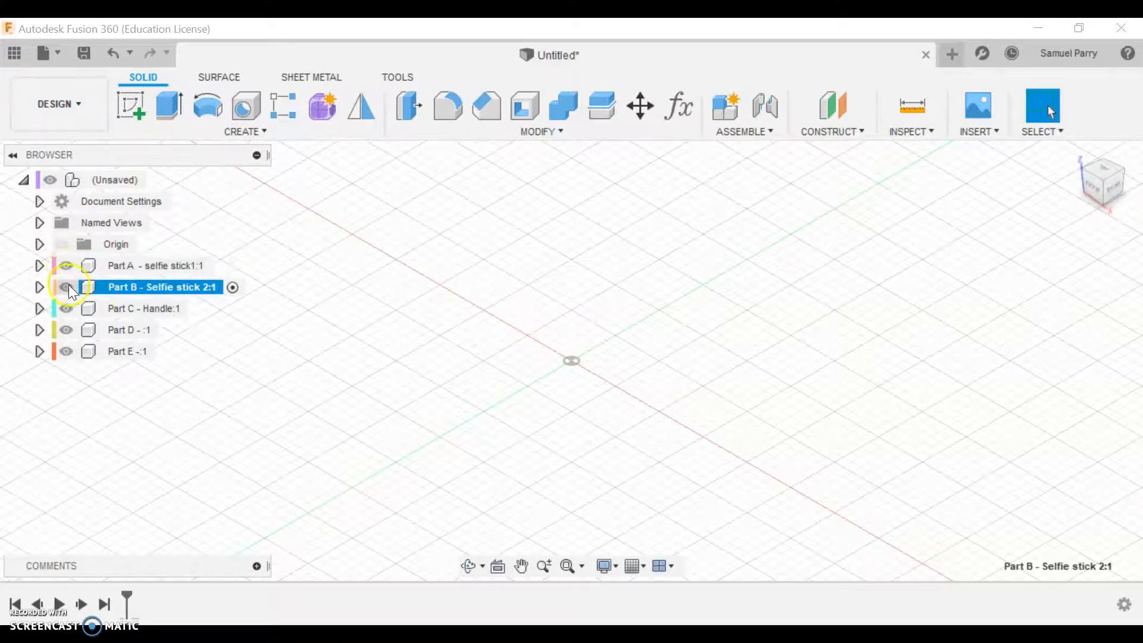
left_click(68, 302)
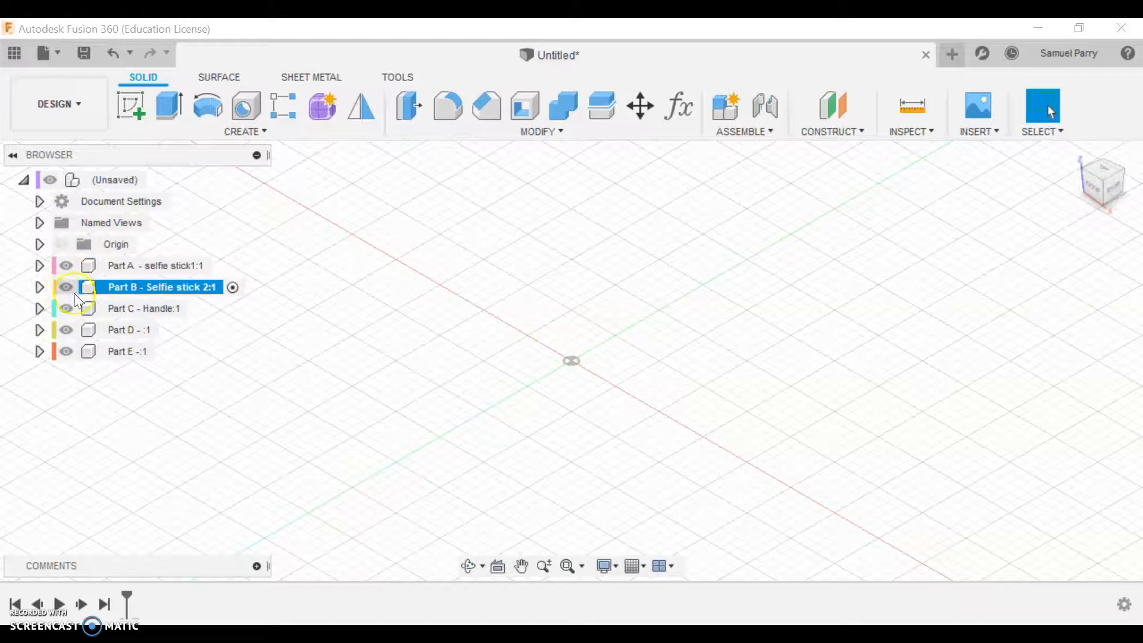
- Activate the Part A selfie stick component and check the stick in the design photo before returning to the model
left_click(200, 266)
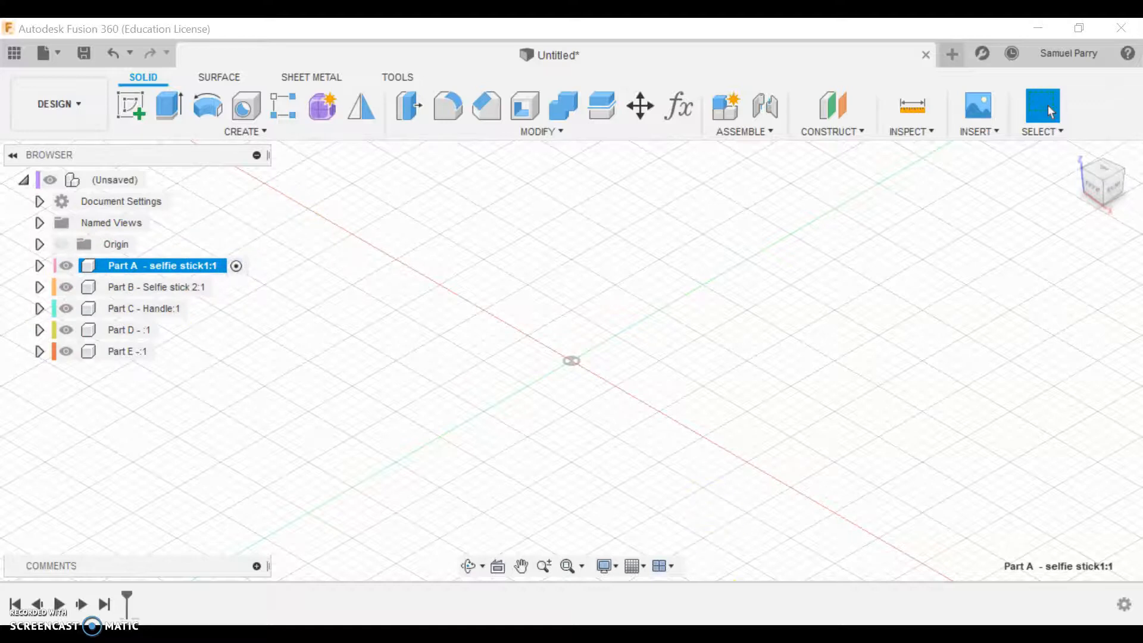
key("alt+Tab")
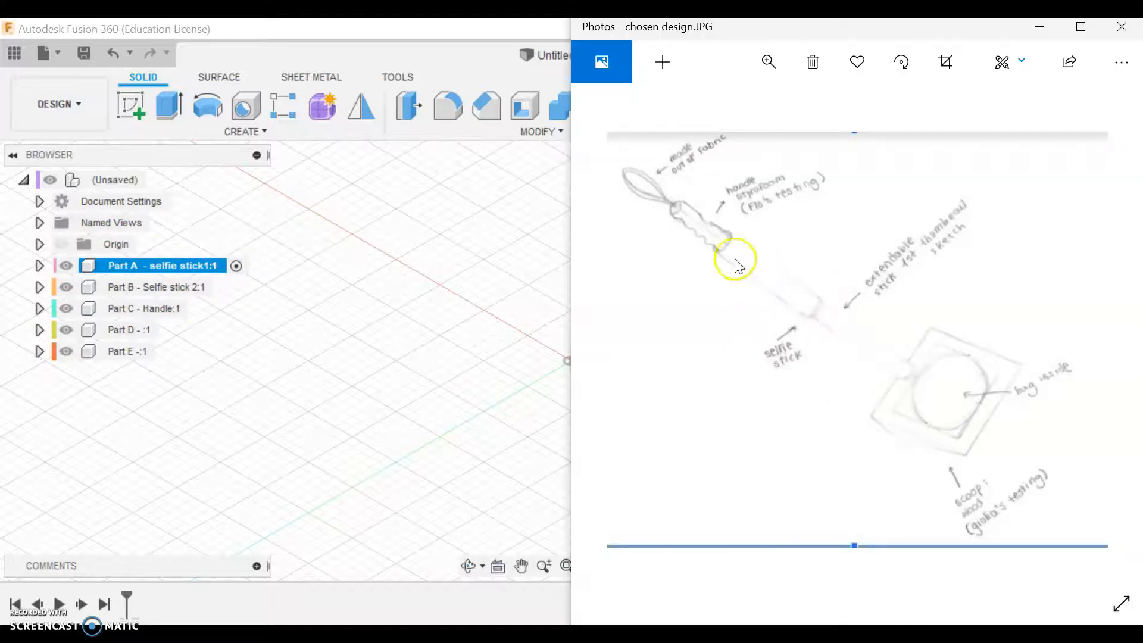
left_click(448, 353)
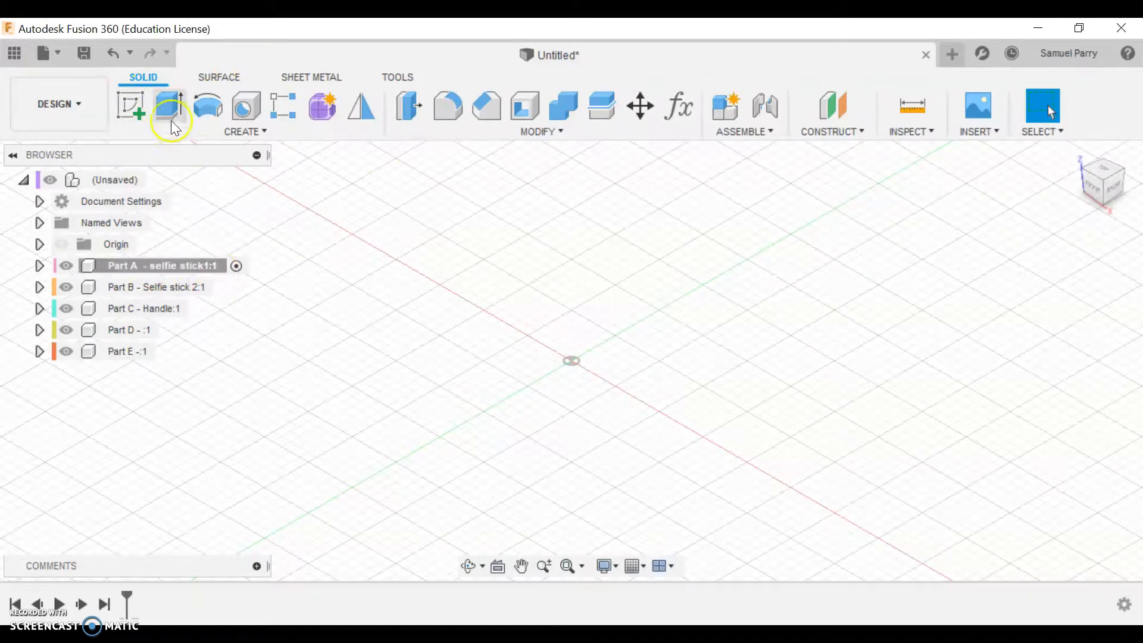
- Start a sketch on the horizontal ground plane and draw a 30 mm diameter circle centred on the origin
left_click(132, 105)
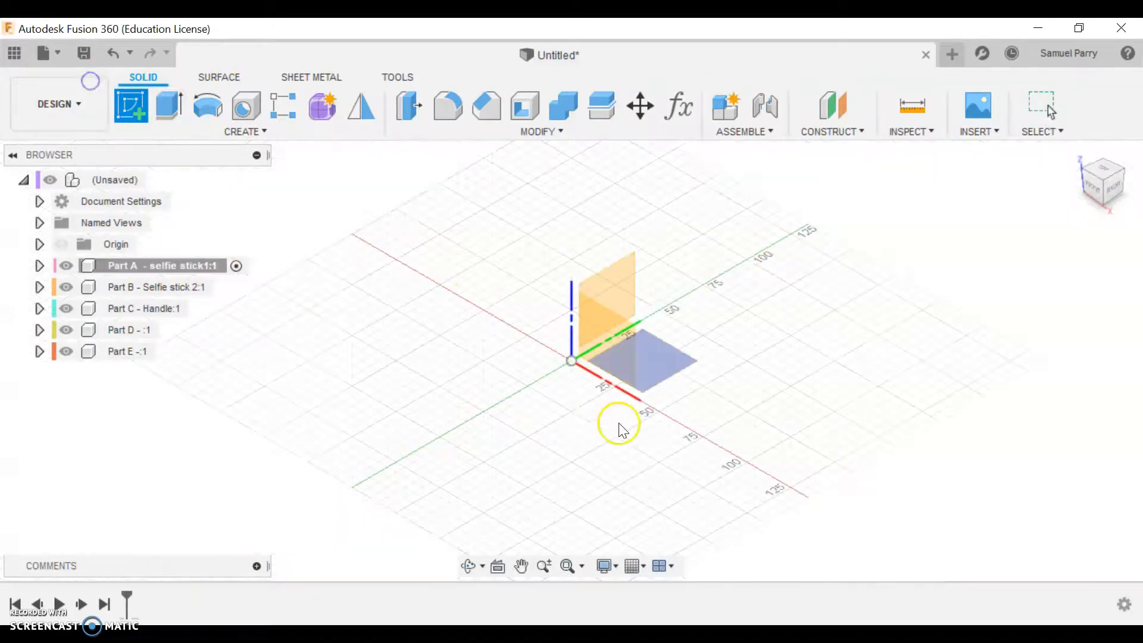
left_click(665, 356)
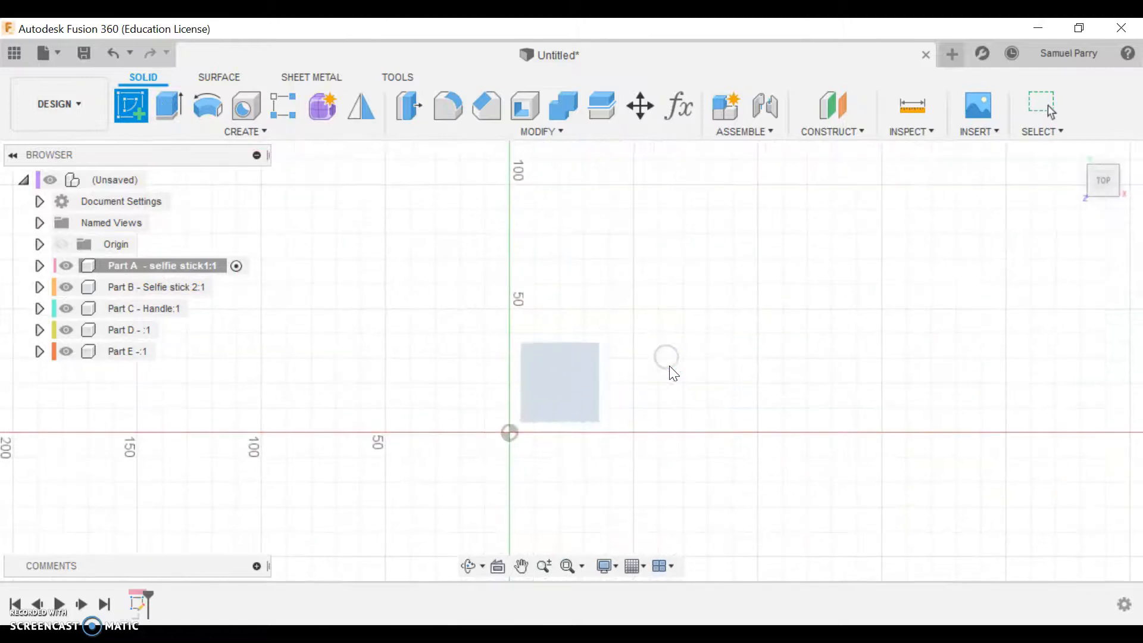
key("c")
left_click(510, 433)
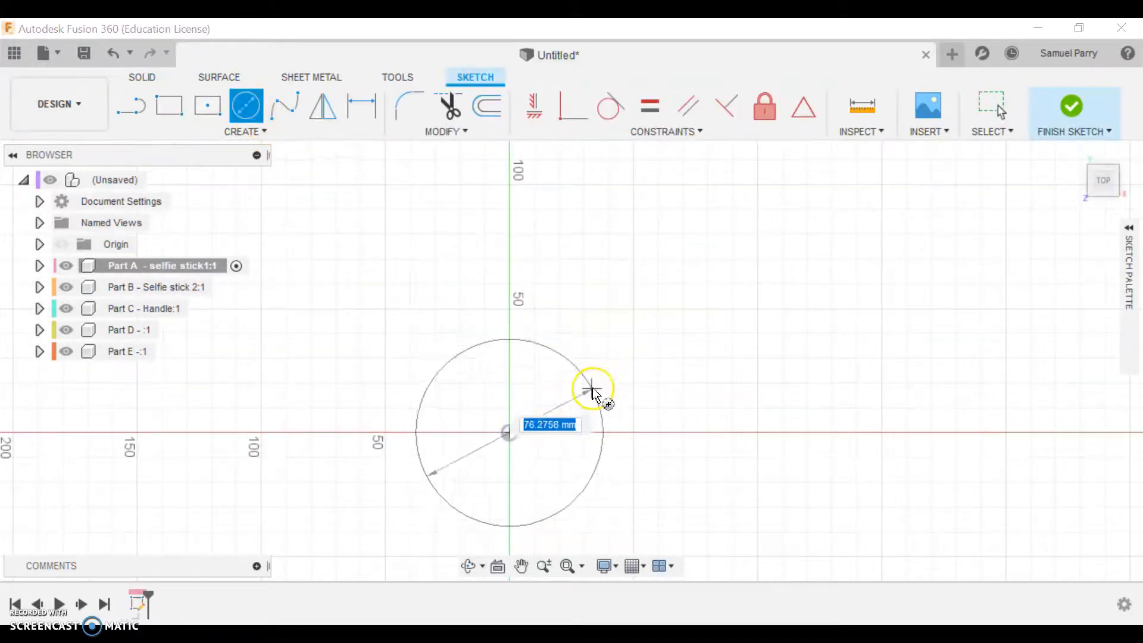
type("30")
key("Tab")
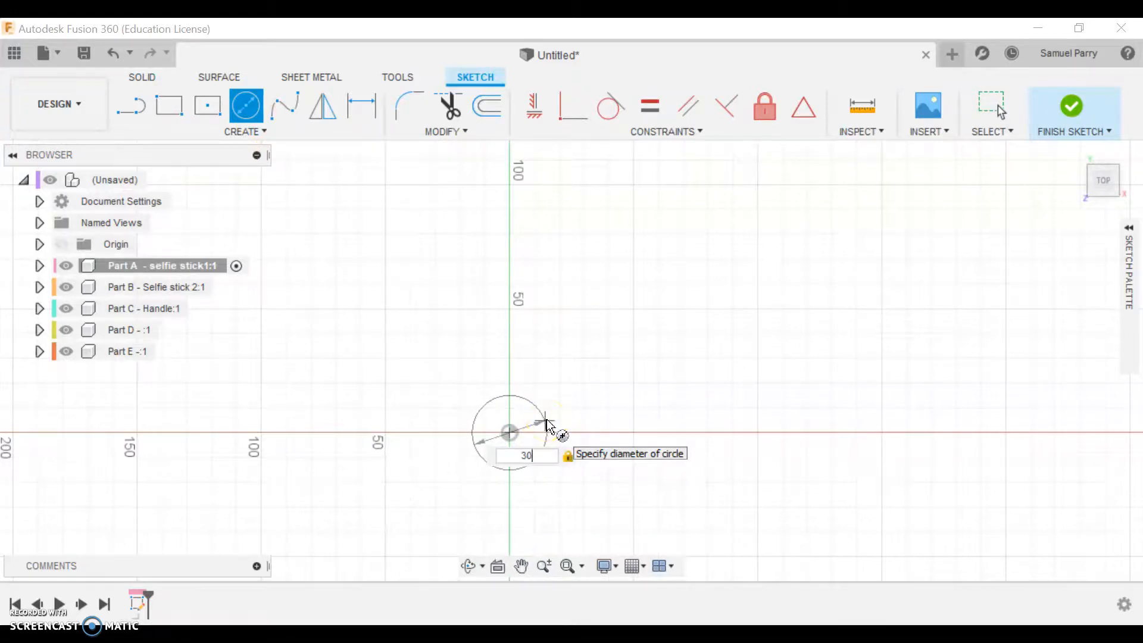
key("Return")
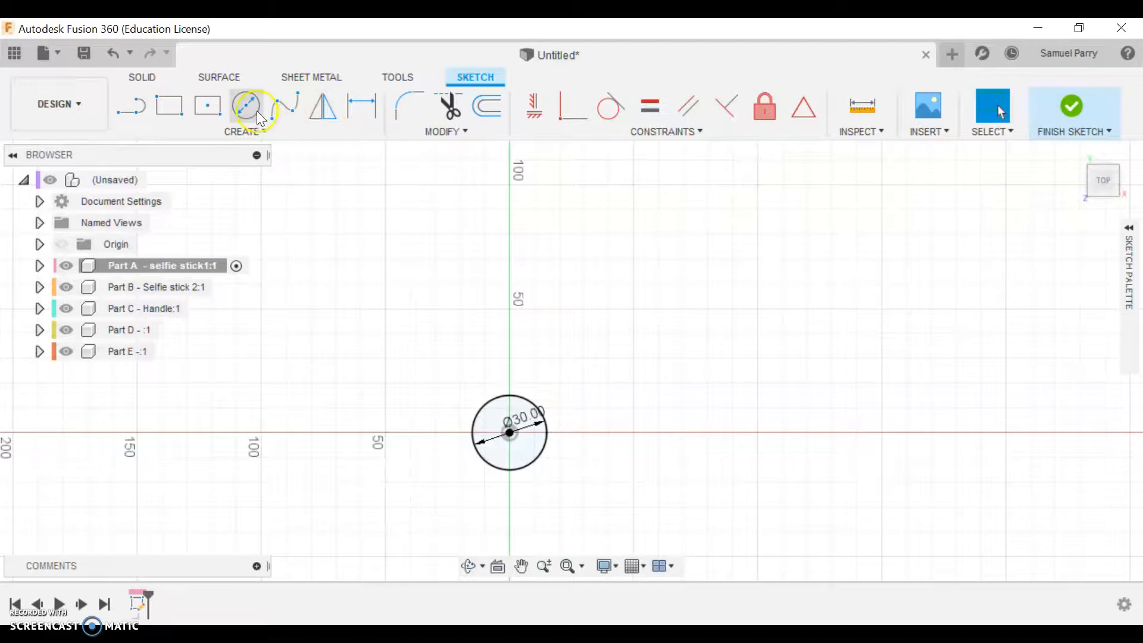
- Offset the 30 mm circle 2 mm inward and finish the sketch
left_click(487, 106)
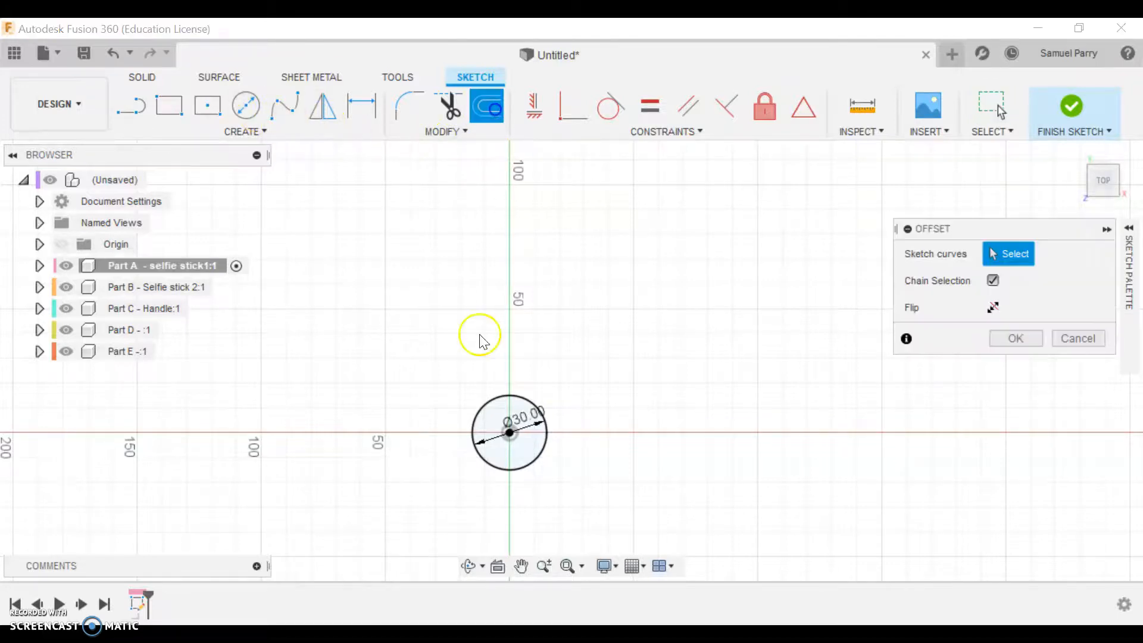
left_click(491, 413)
type("-2")
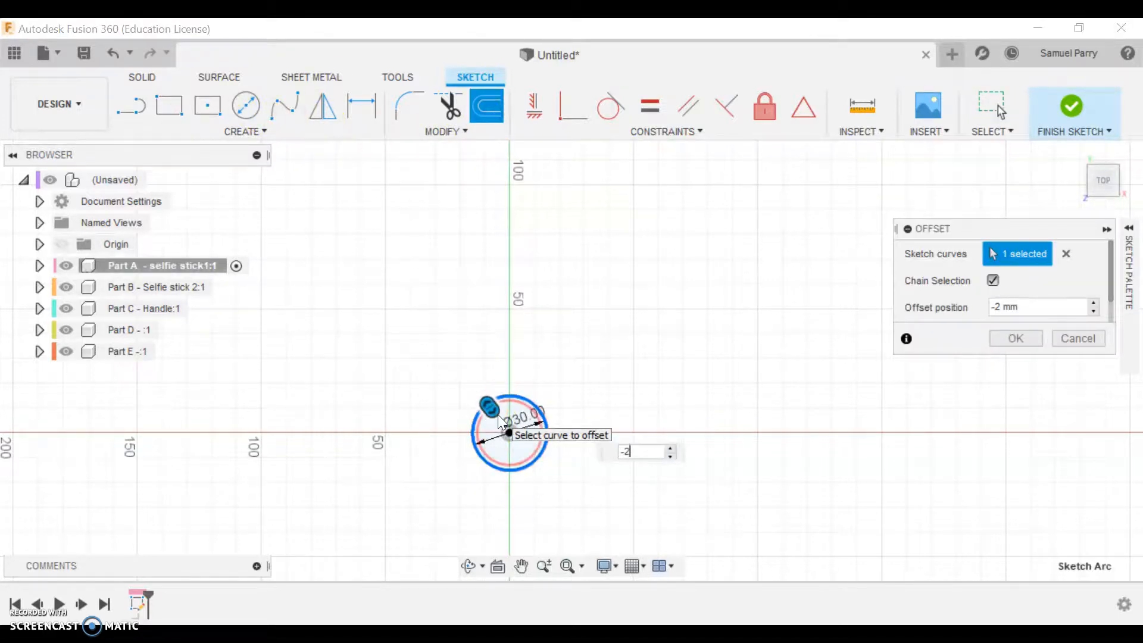
key("Return")
left_click(1074, 107)
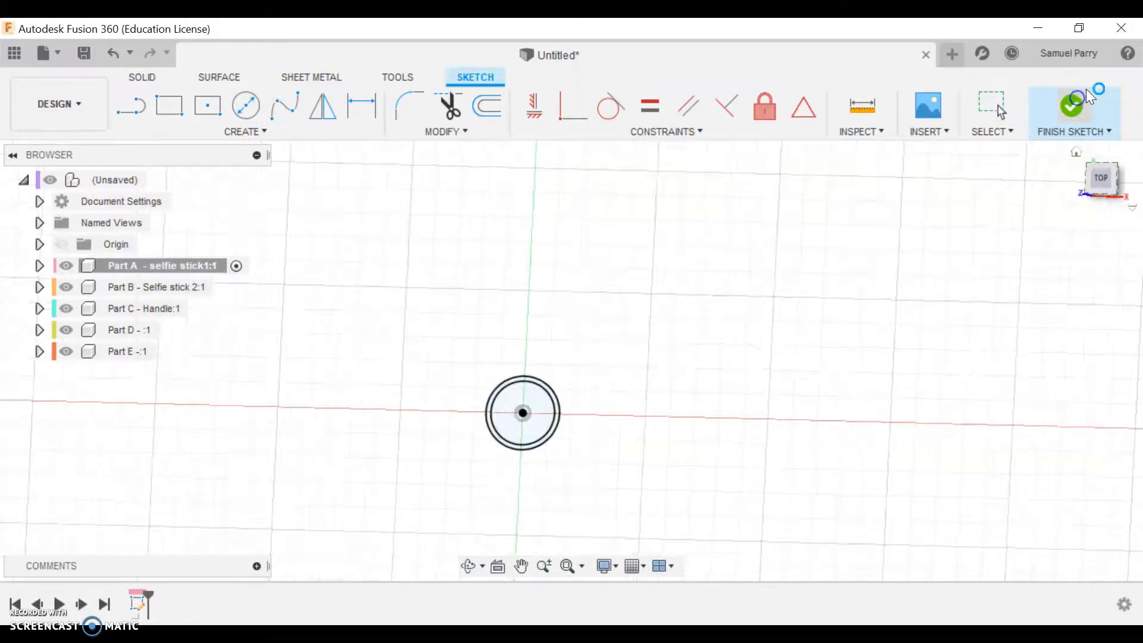
- Extrude the thin ring between the two circles 120 mm upward as a new body for the Part A tube
left_click(169, 105)
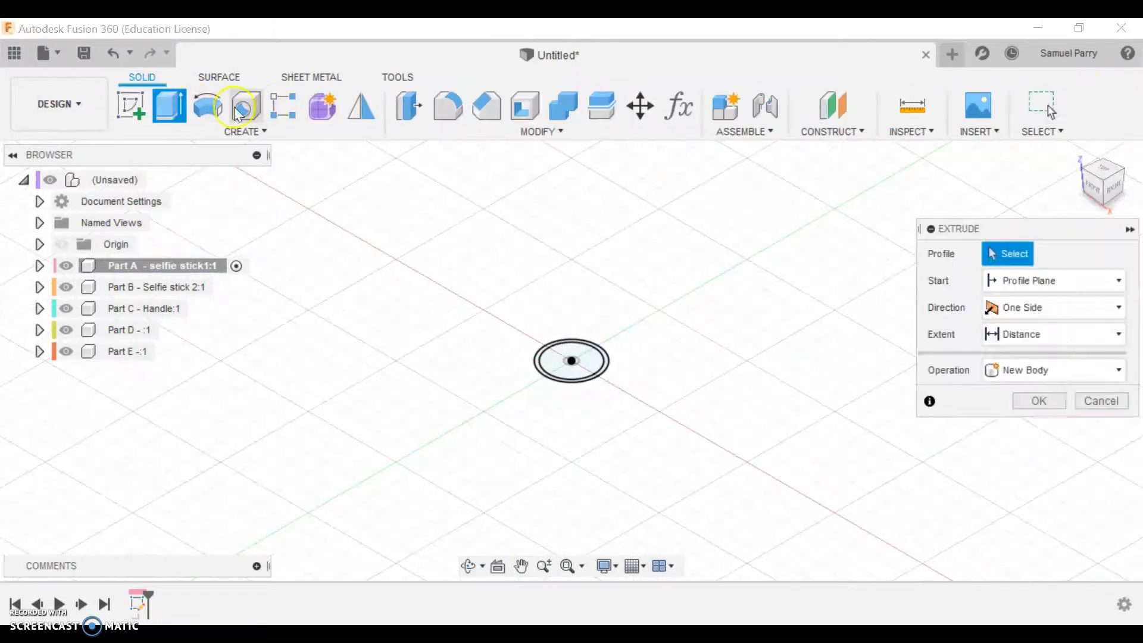
scroll(610, 364, "up", 8)
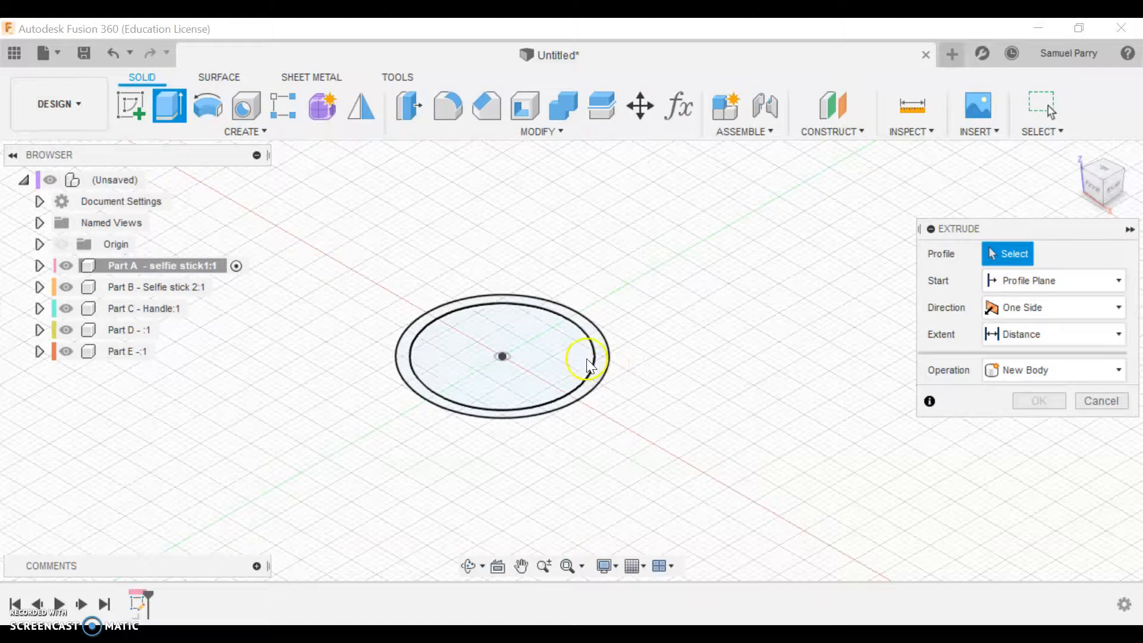
scroll(385, 275, "up", 4)
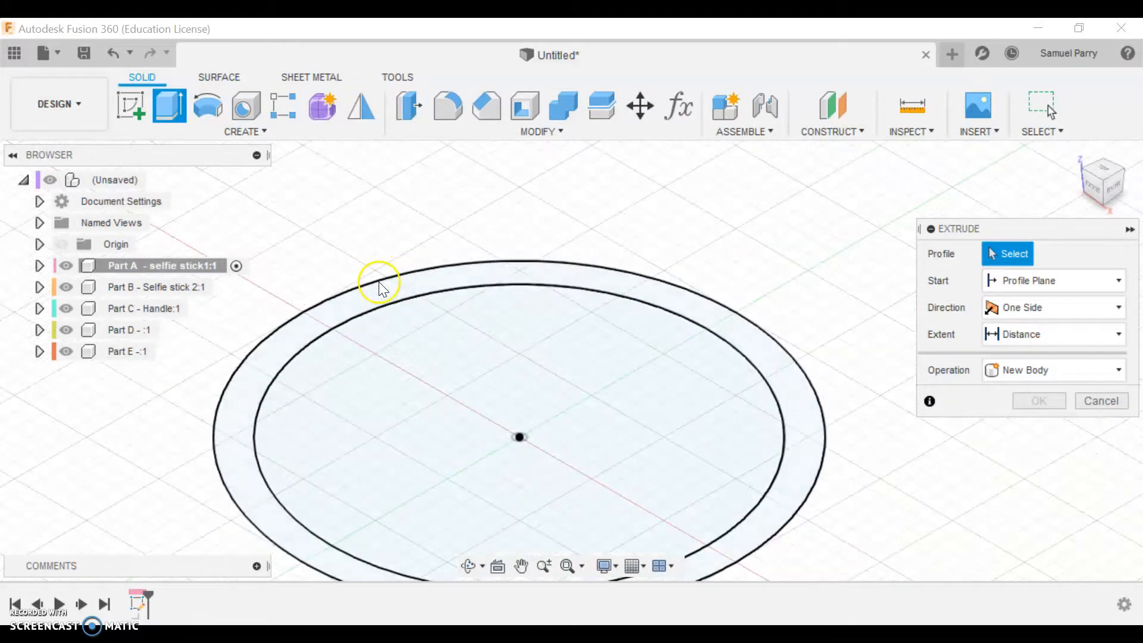
left_click(372, 305)
scroll(619, 446, "down", 5)
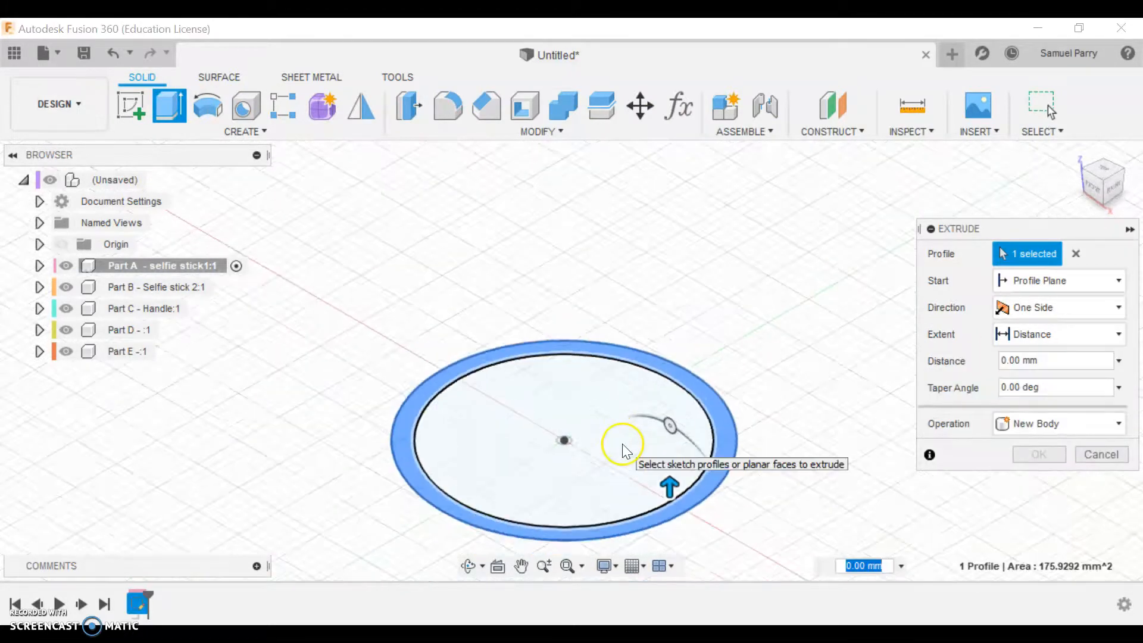
left_click_drag(646, 457, 708, 173)
scroll(892, 374, "down", 2)
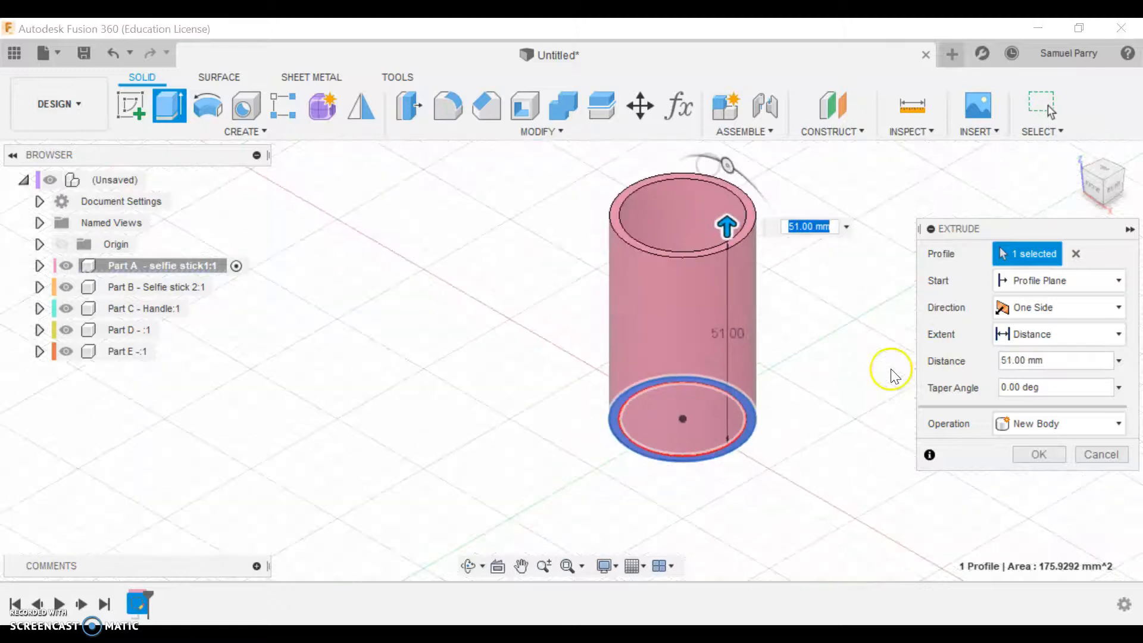
scroll(809, 322, "down", 3)
middle_click_drag(801, 301, 722, 377)
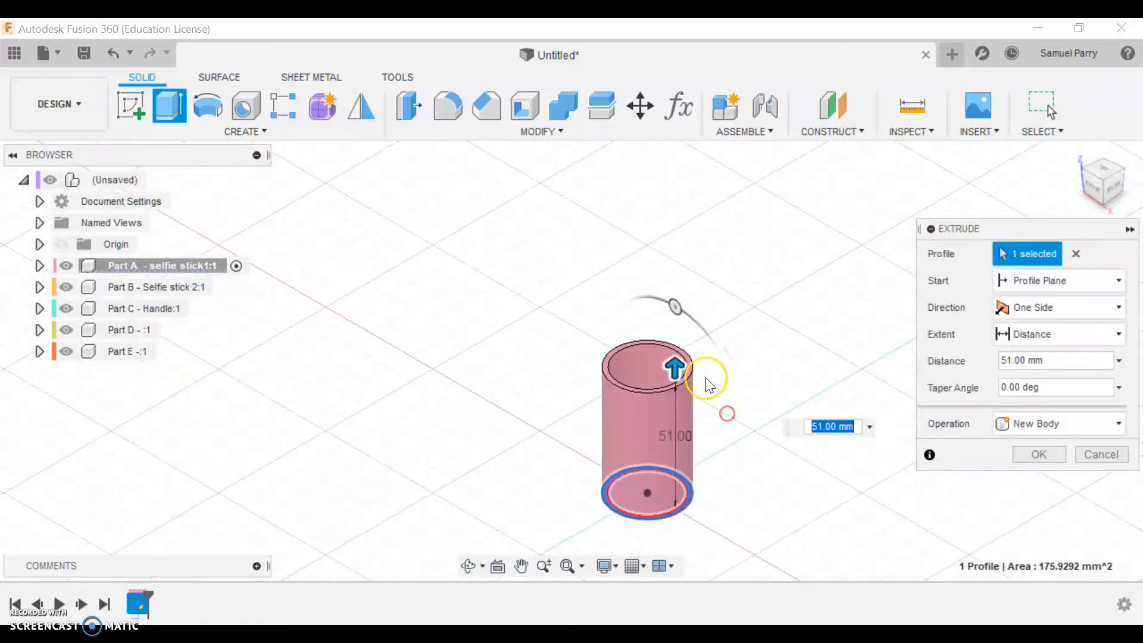
left_click_drag(677, 367, 702, 194)
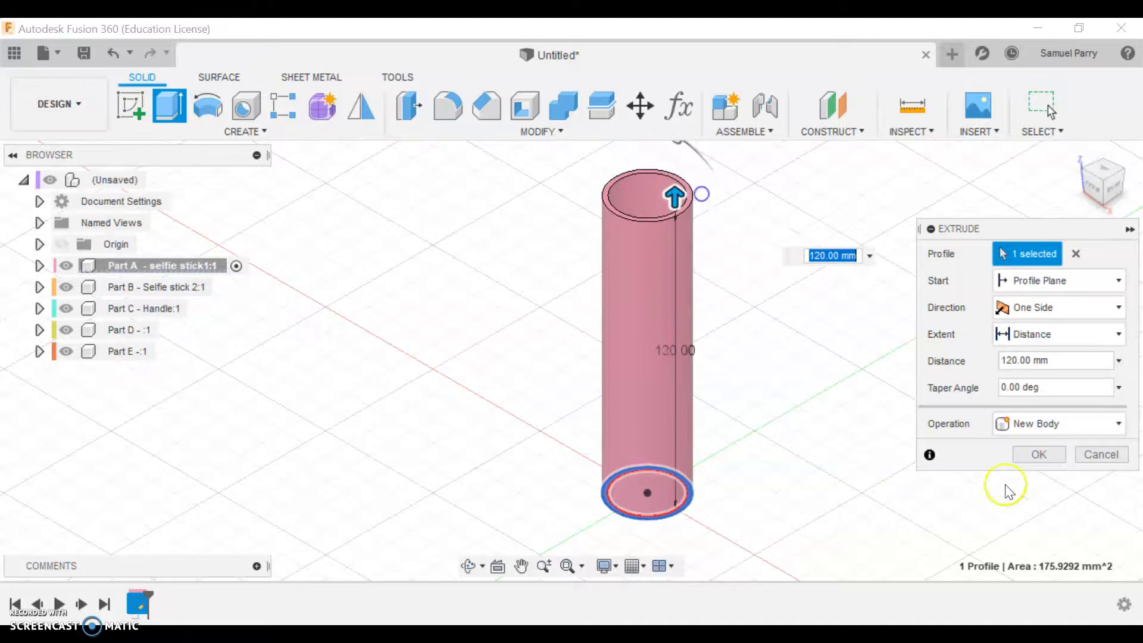
left_click(1045, 454)
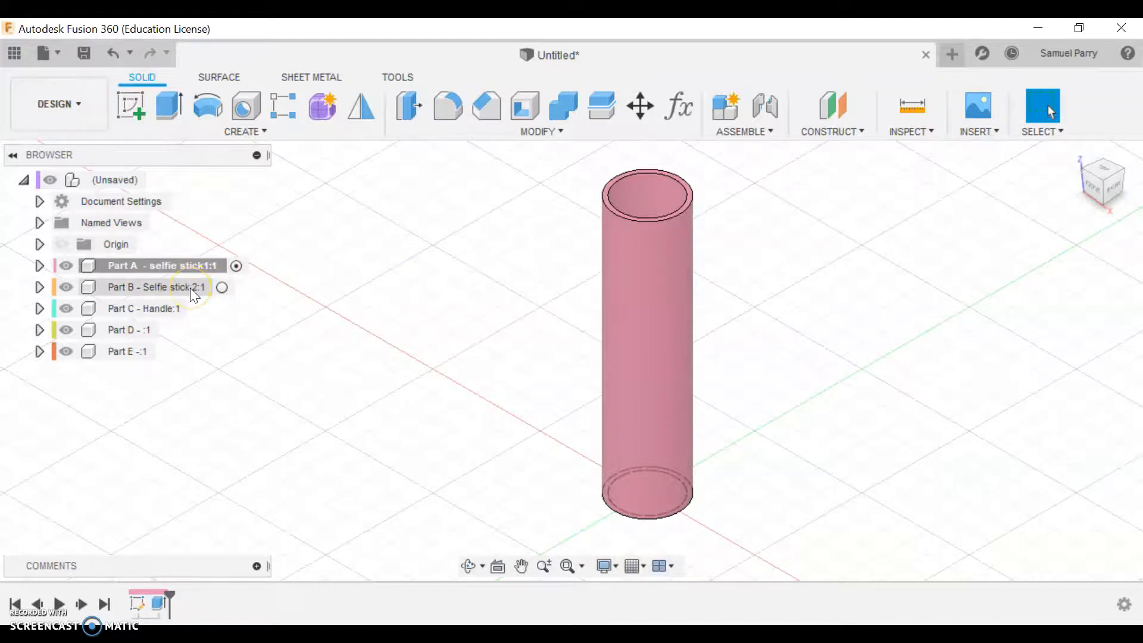
- Activate Part B and, on the upper end face of the Part A tube, sketch a centred circle matching the tube's inner edge
left_click(222, 288)
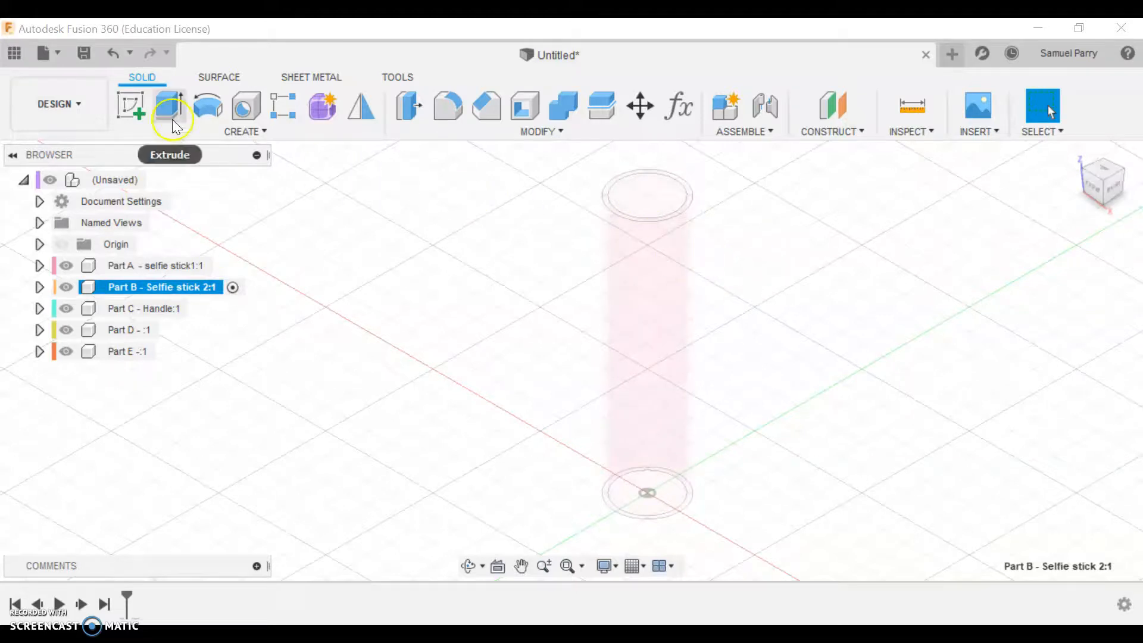
left_click(134, 102)
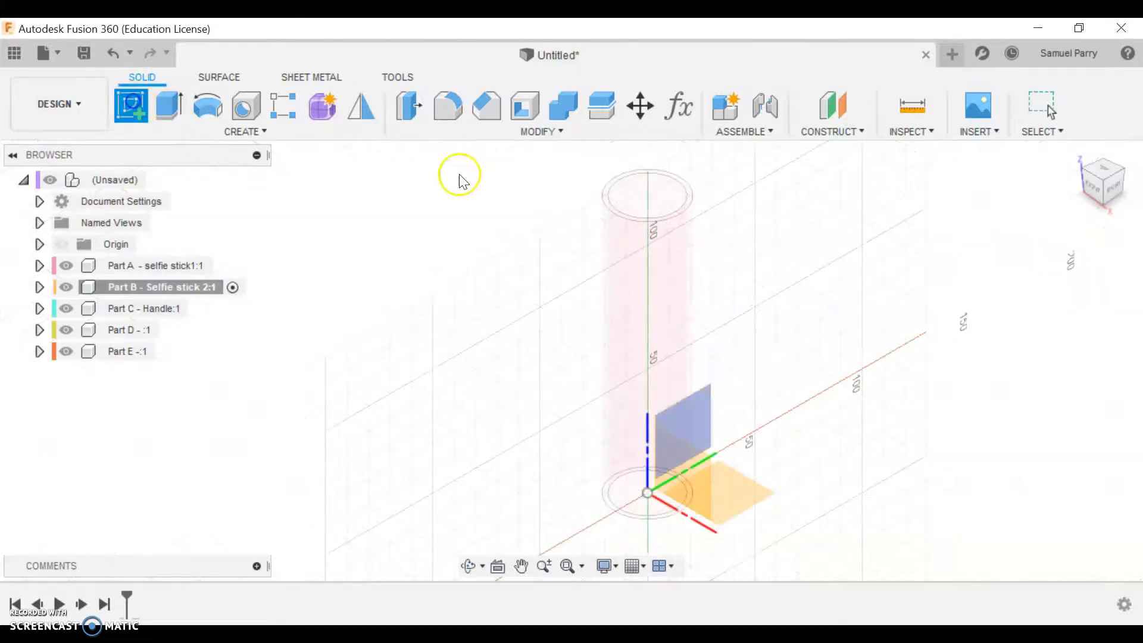
left_click(765, 459)
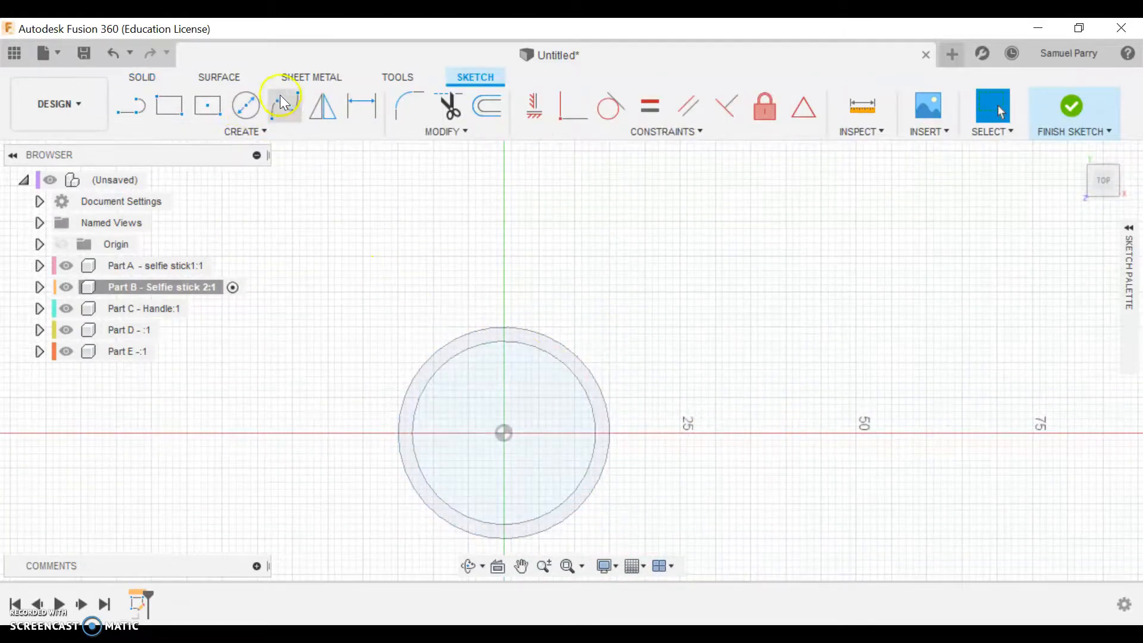
left_click(247, 108)
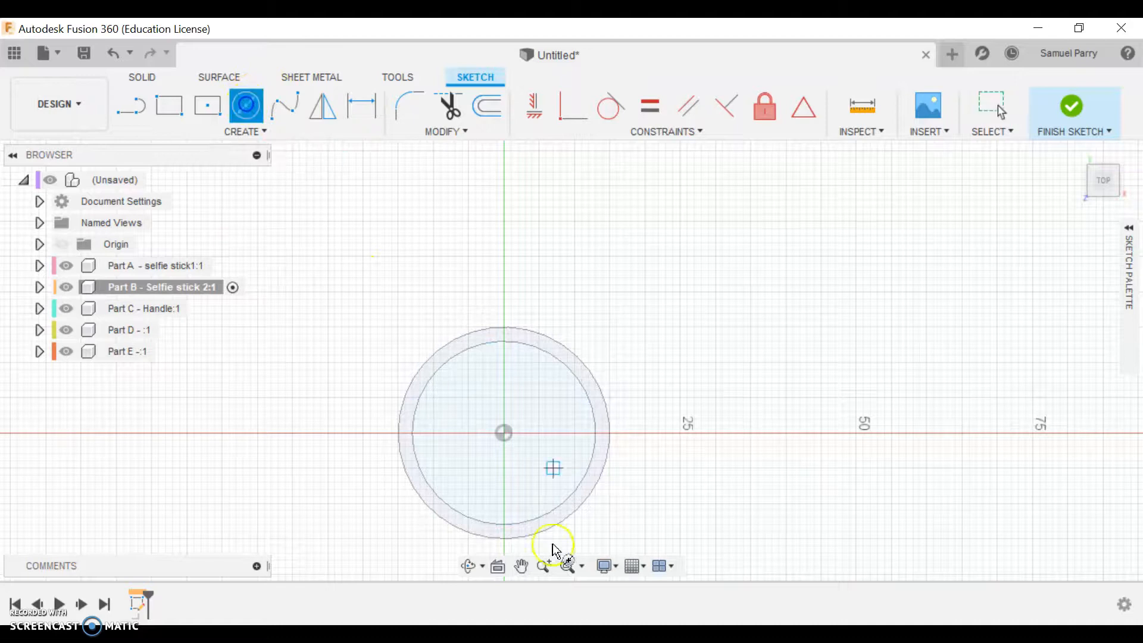
left_click(504, 434)
left_click(550, 357)
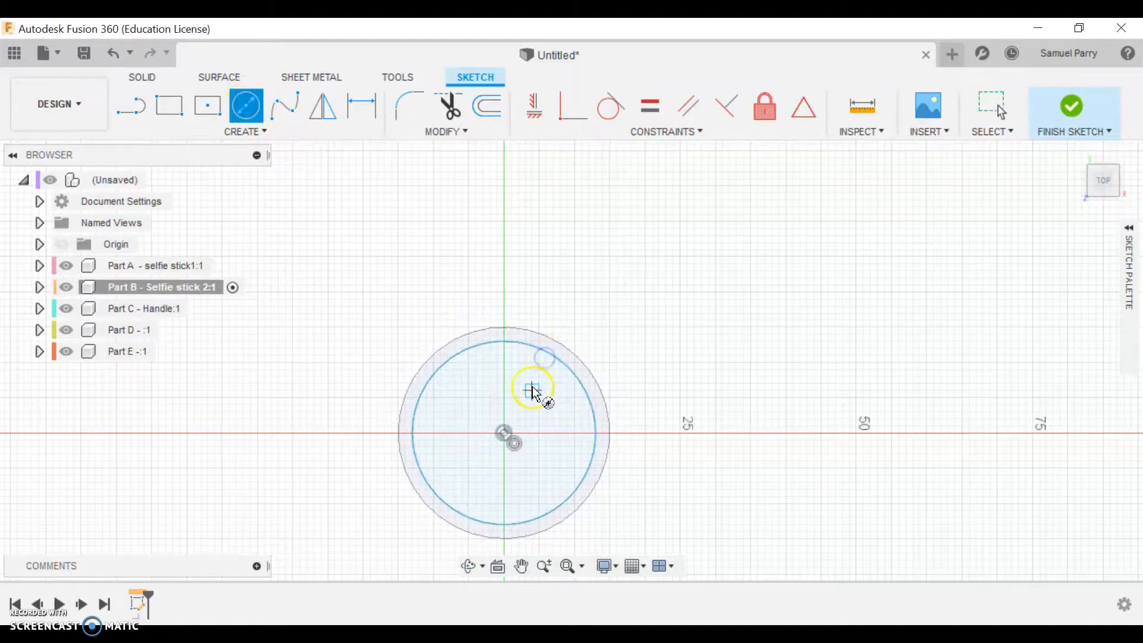
key("Escape")
- Offset the new Part B circle 2 mm inward and finish the sketch
left_click(488, 106)
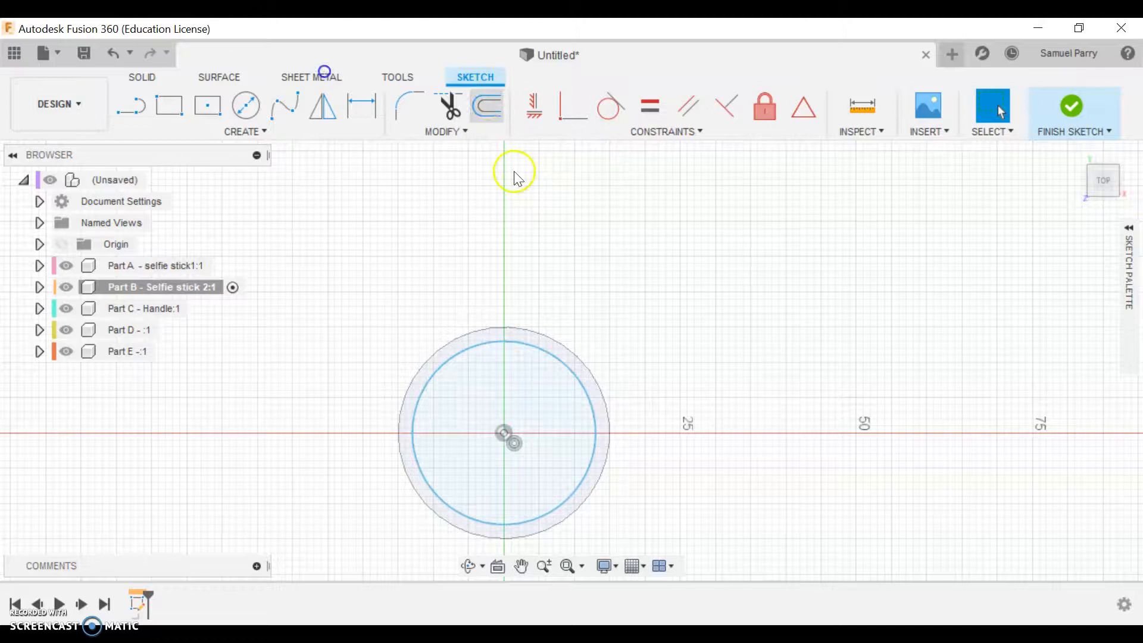
left_click(563, 357)
type("-2")
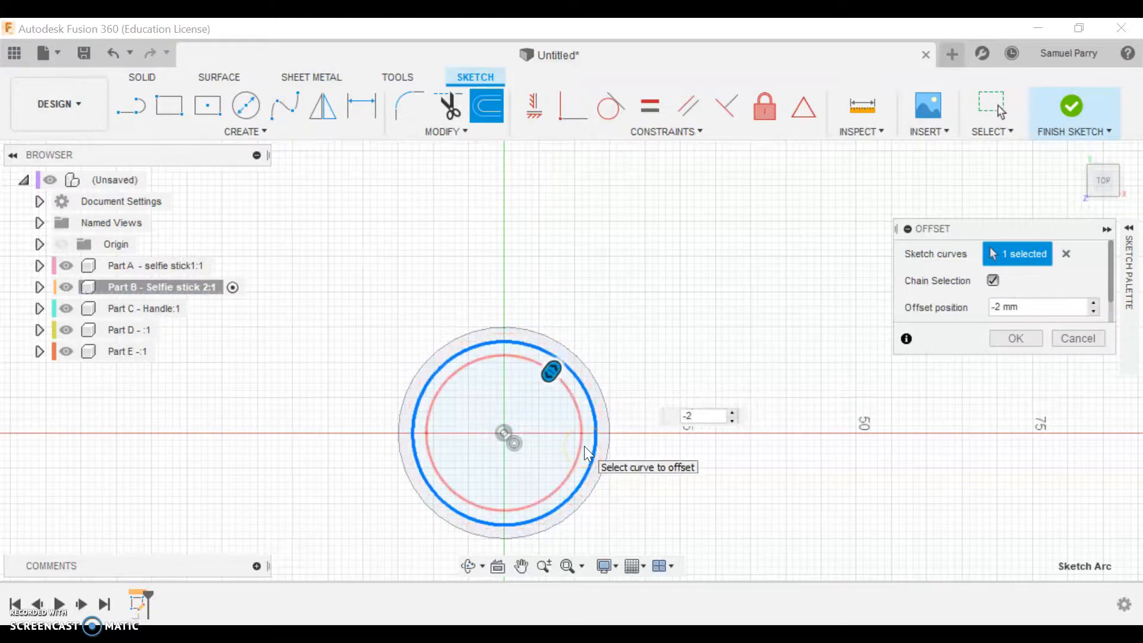
key("Return")
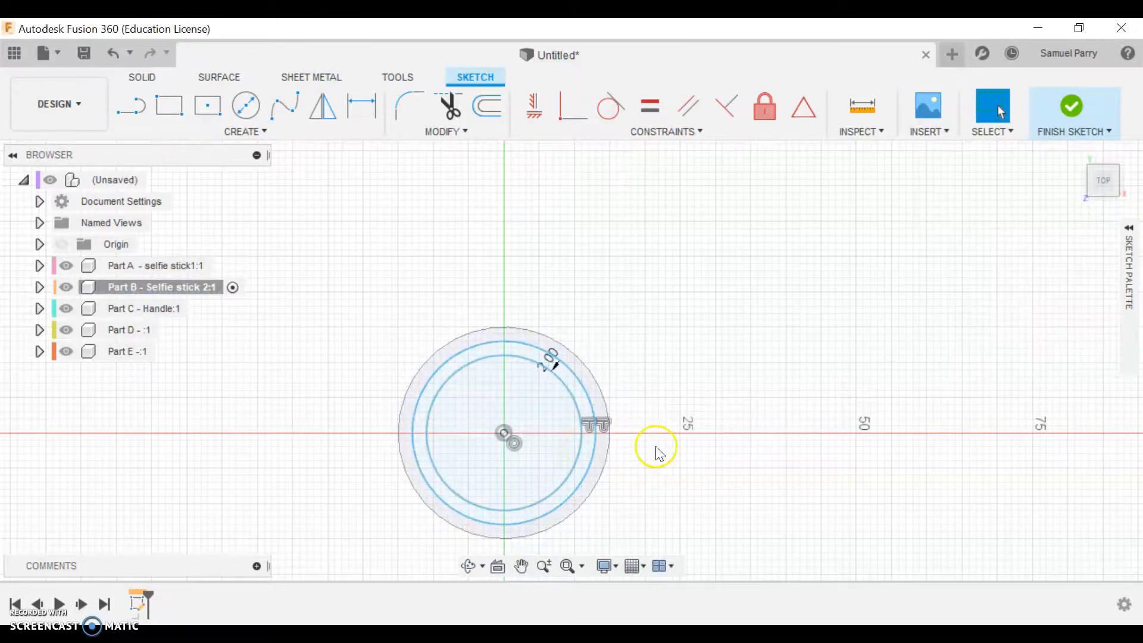
left_click(1071, 107)
- Extrude the Part B ring to two sides as a new body, 90 mm upward and a shorter distance down into the Part A tube
left_click(169, 106)
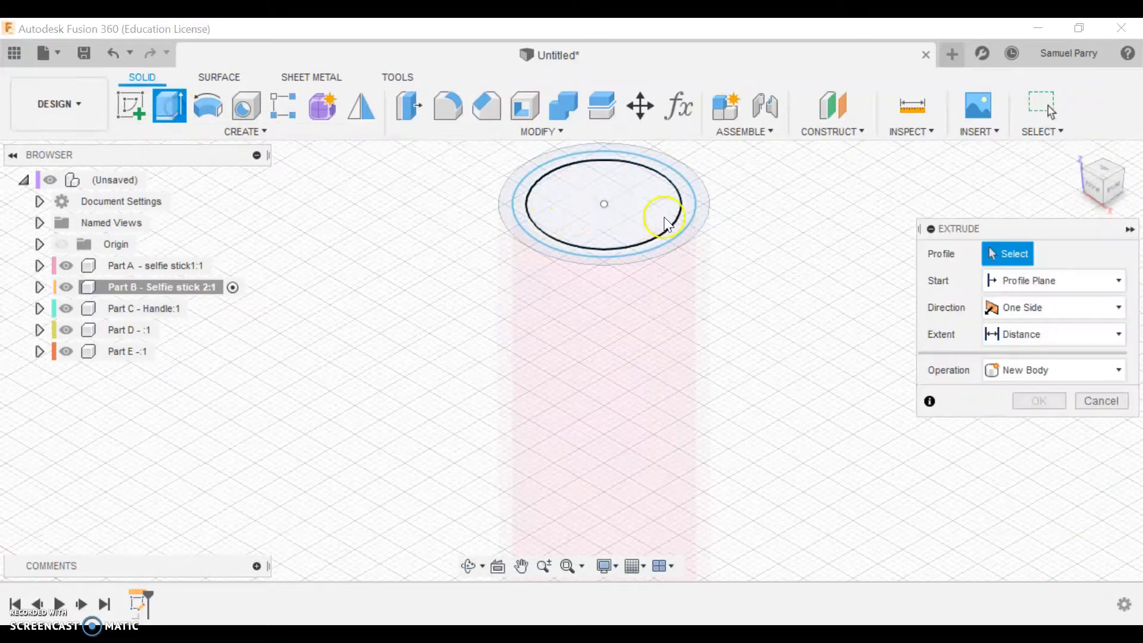
left_click(691, 200)
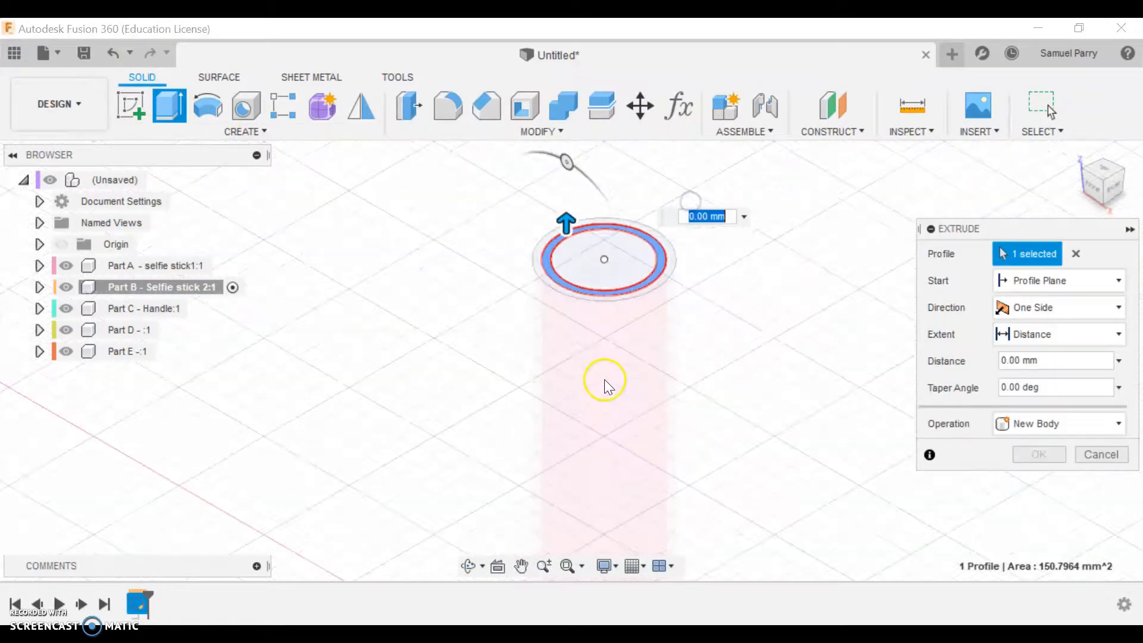
left_click_drag(576, 264, 577, 182)
scroll(620, 362, "down", 5)
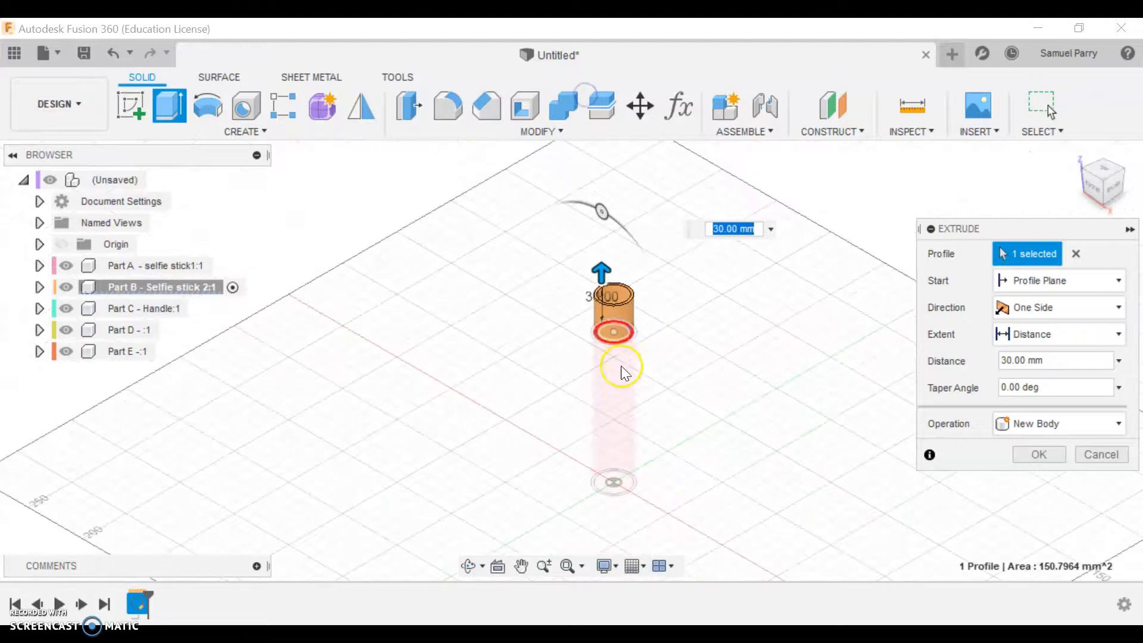
left_click_drag(602, 274, 601, 196)
left_click(1048, 308)
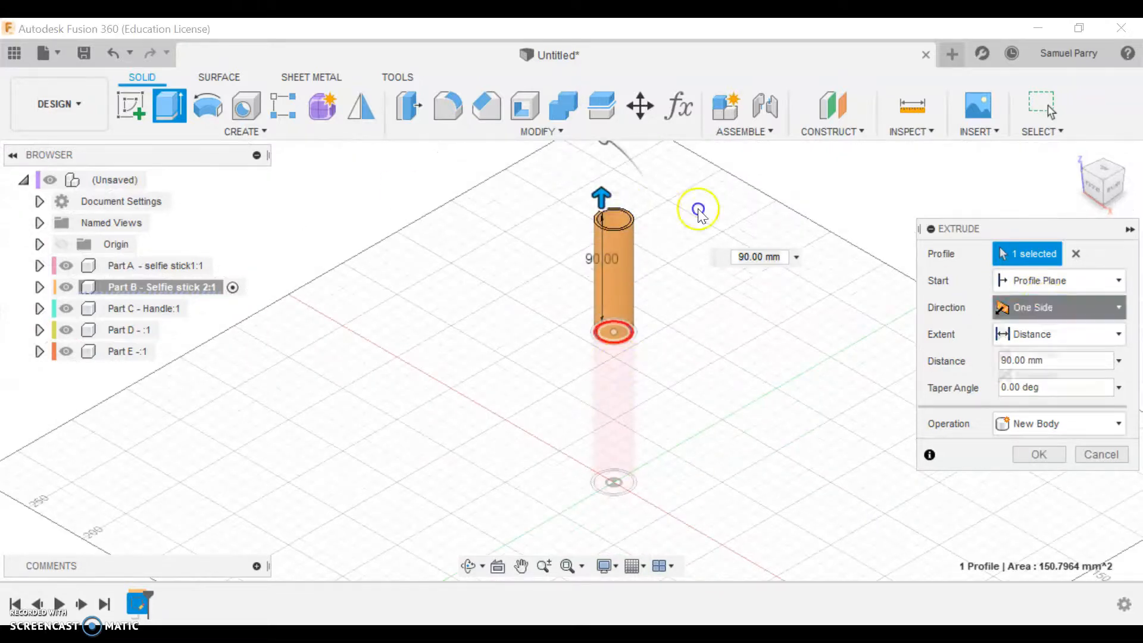
left_click(1039, 354)
left_click_drag(612, 332, 603, 365)
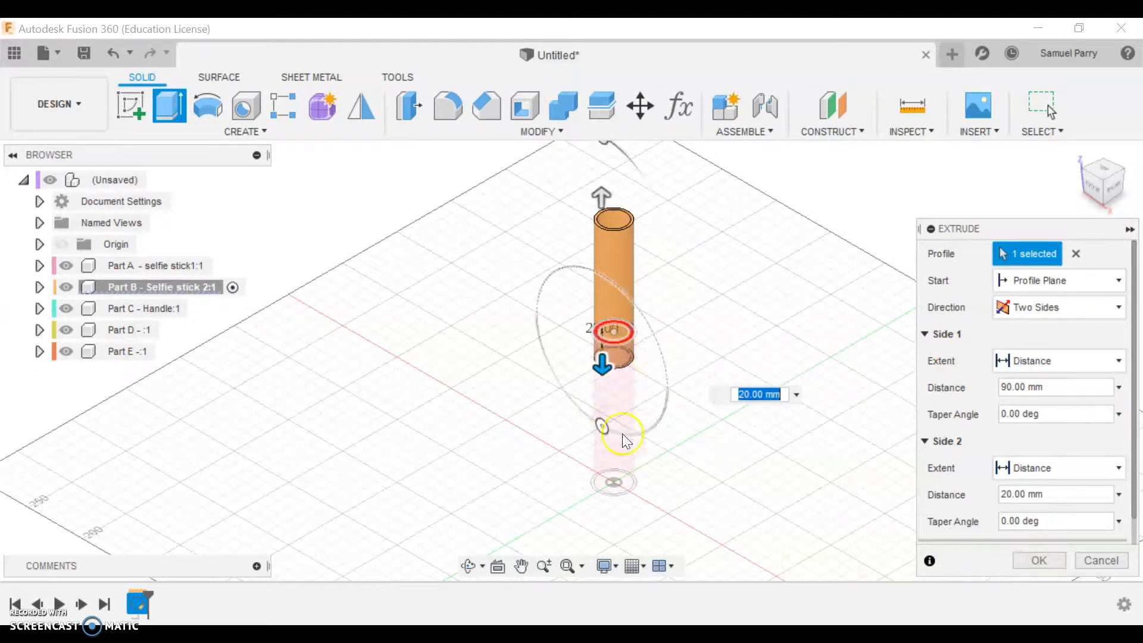
left_click_drag(602, 365, 602, 378)
left_click(1038, 560)
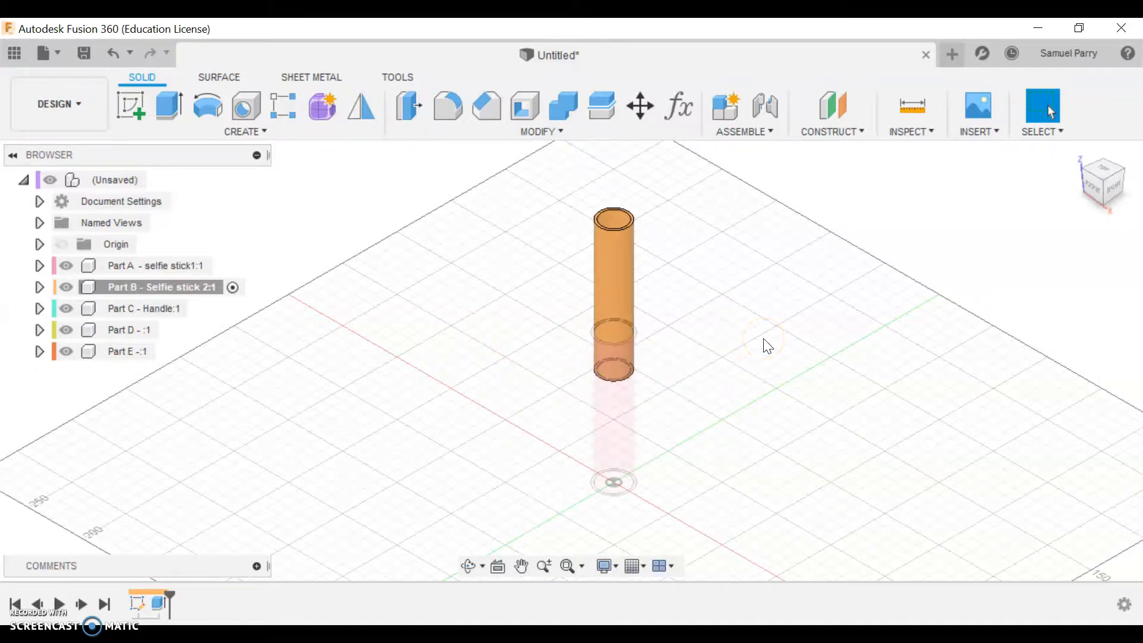
- Activate the top-level assembly and toggle the visibility of Part A and Part B to check how the tubes fit together
left_click(158, 180)
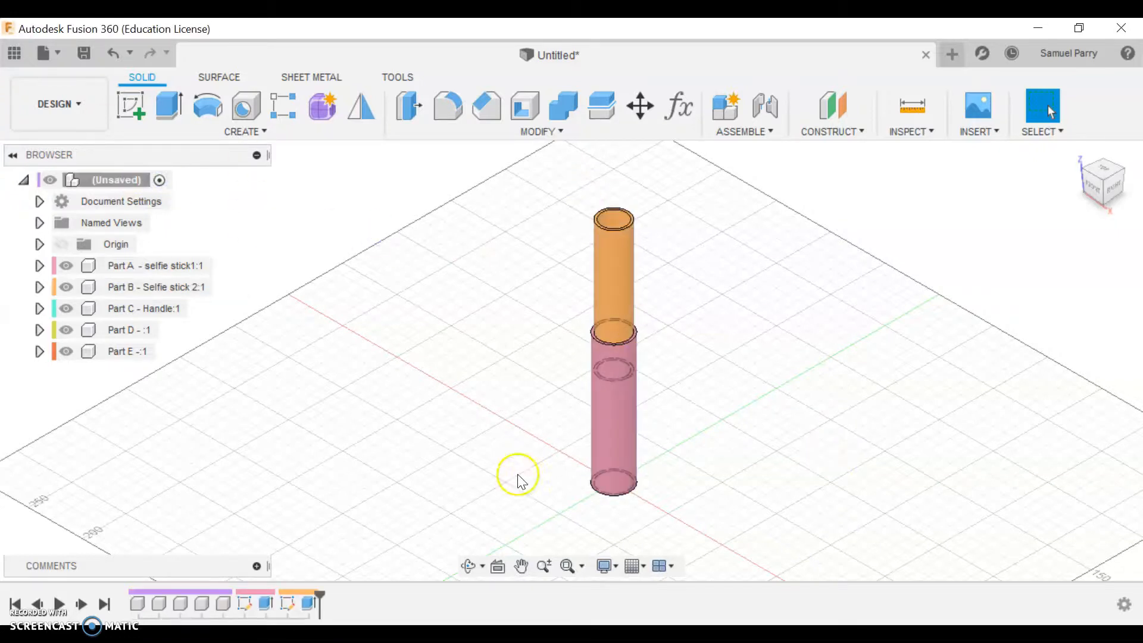
left_click(69, 287)
left_click(69, 287)
left_click(66, 271)
left_click(66, 269)
left_click(67, 286)
left_click(67, 287)
left_click(68, 287)
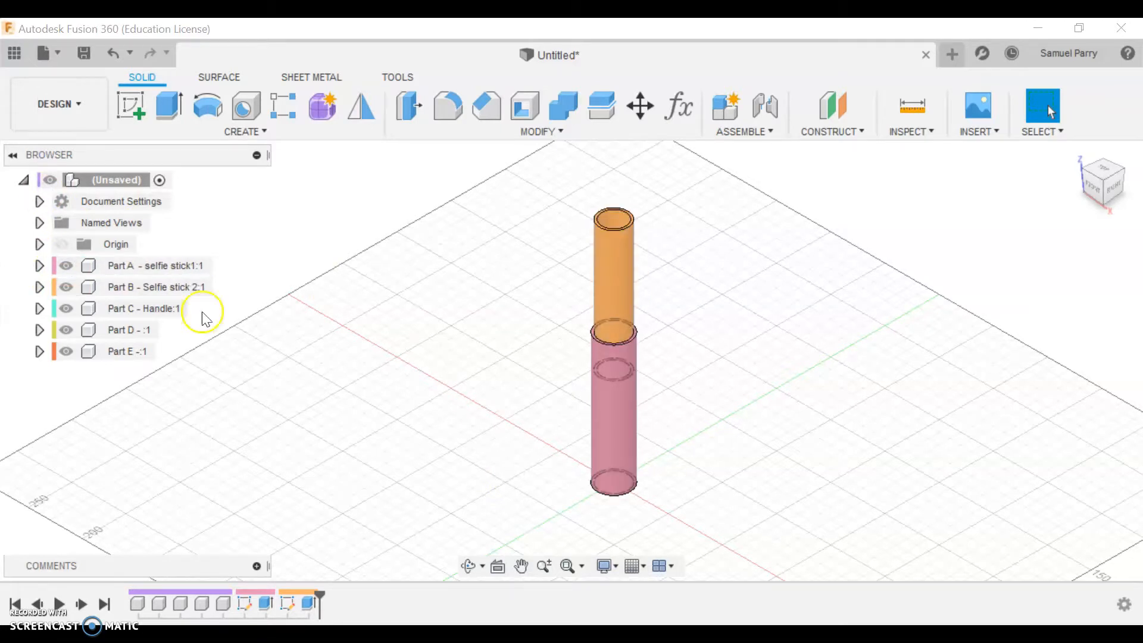
- Check the scoop end of the stick in the design photo and return to the model
middle_click_drag(442, 266, 415, 278)
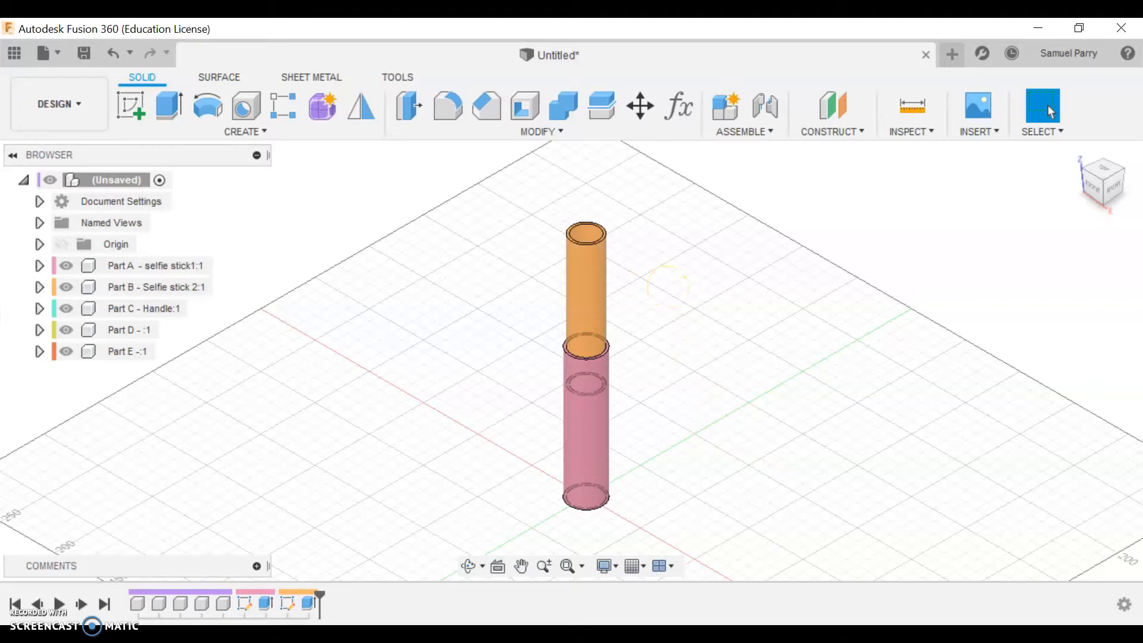
key("alt+Tab")
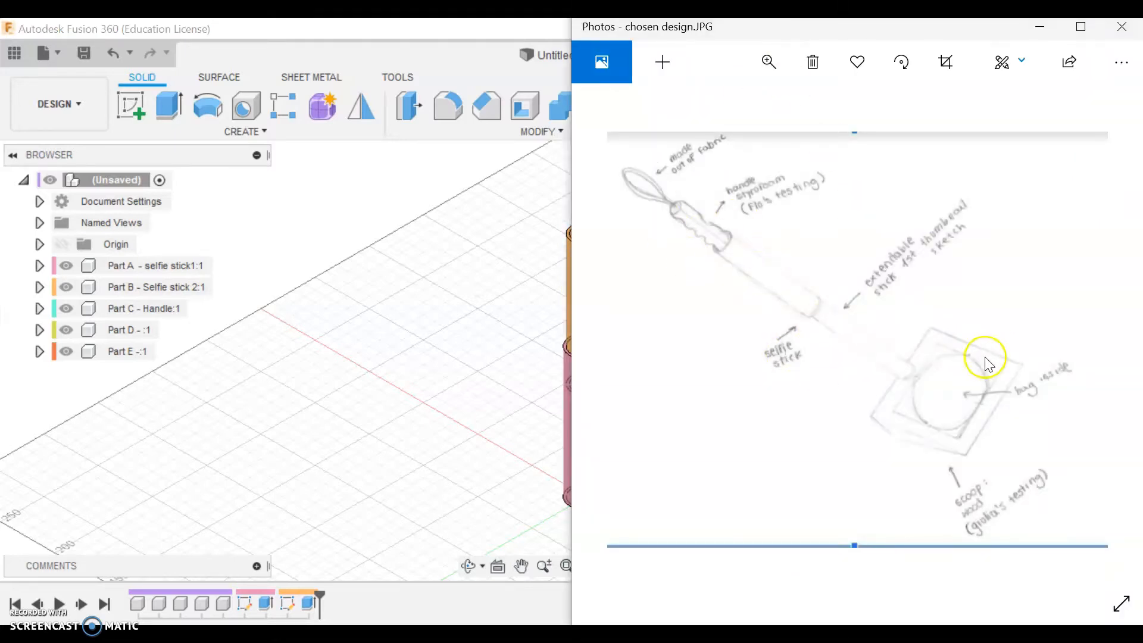
left_click(1040, 27)
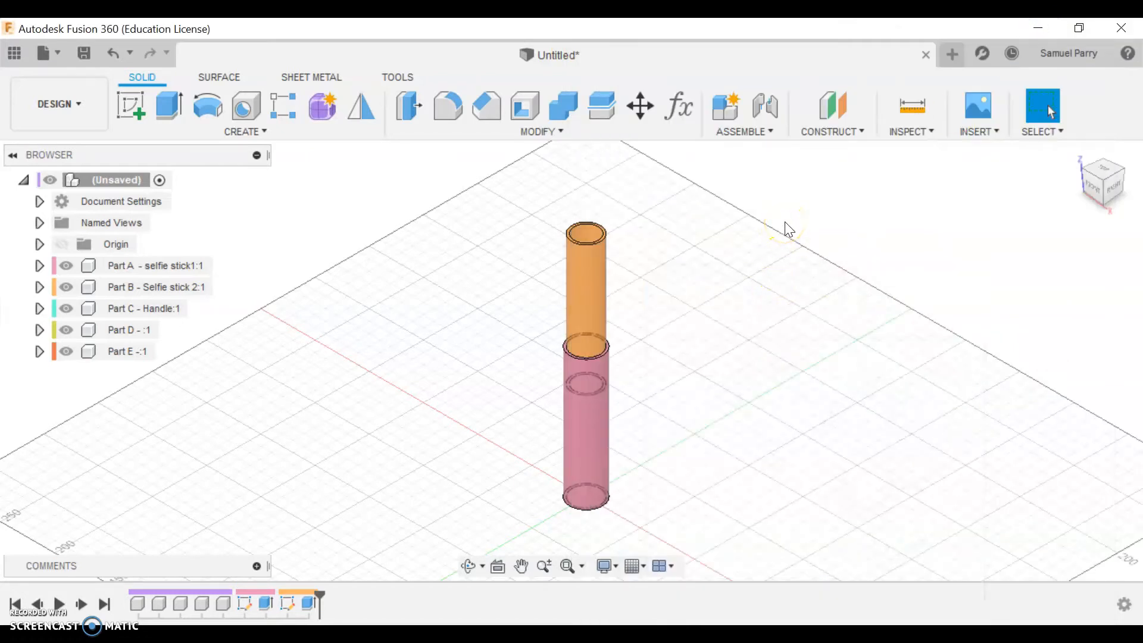